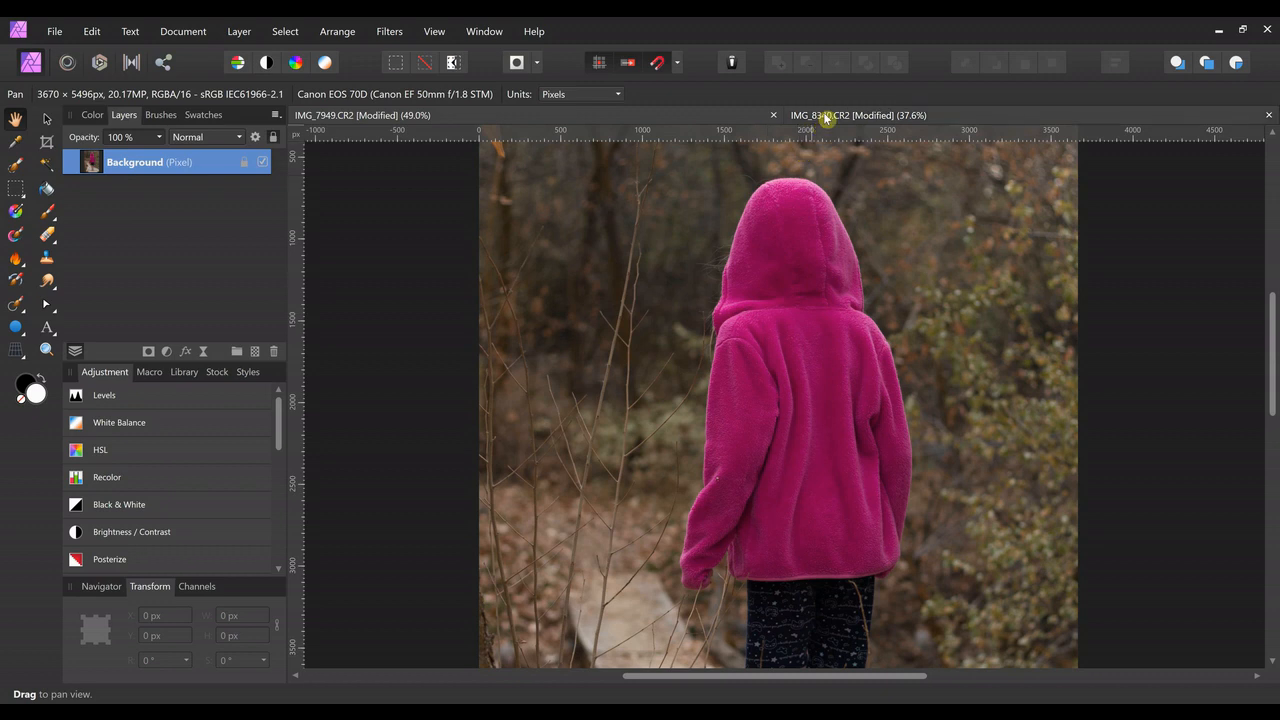
Add an HSL adjustment layer to the photo of the child in the pink jacket and move its dialog clear of the subject
{"action": "left_click", "coordinate": [823, 119]}
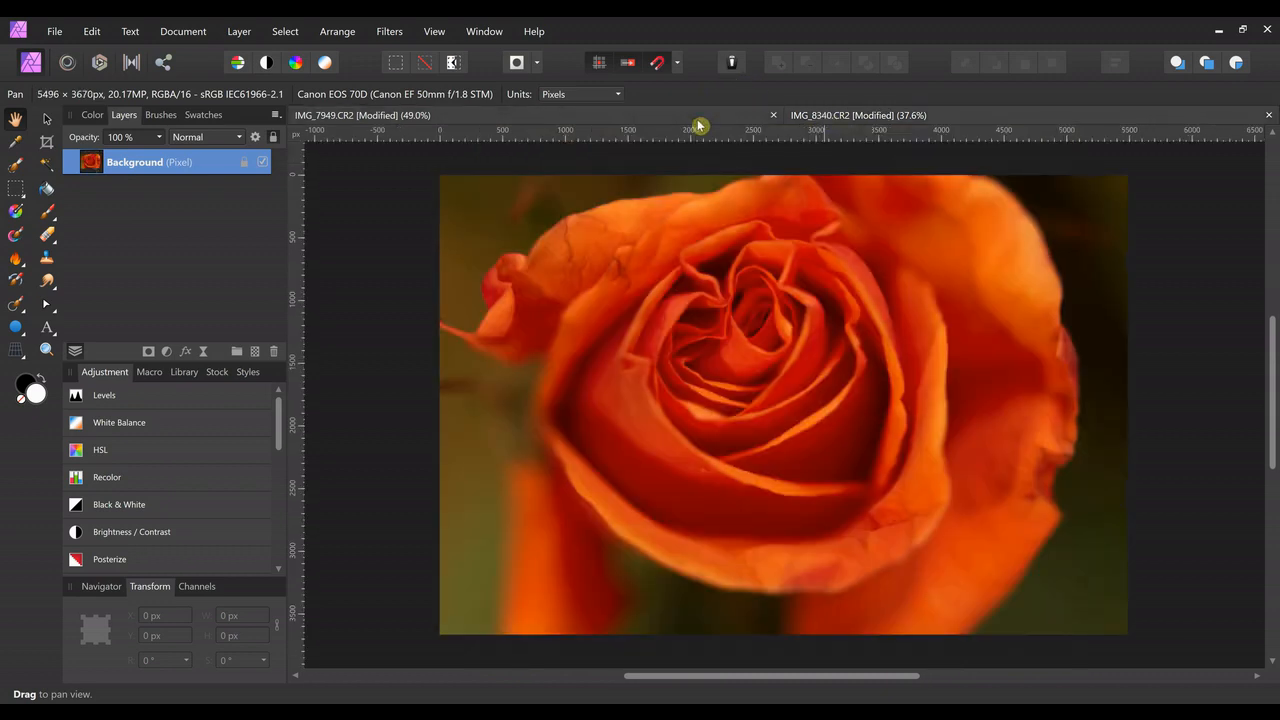
{"action": "left_click", "coordinate": [700, 121]}
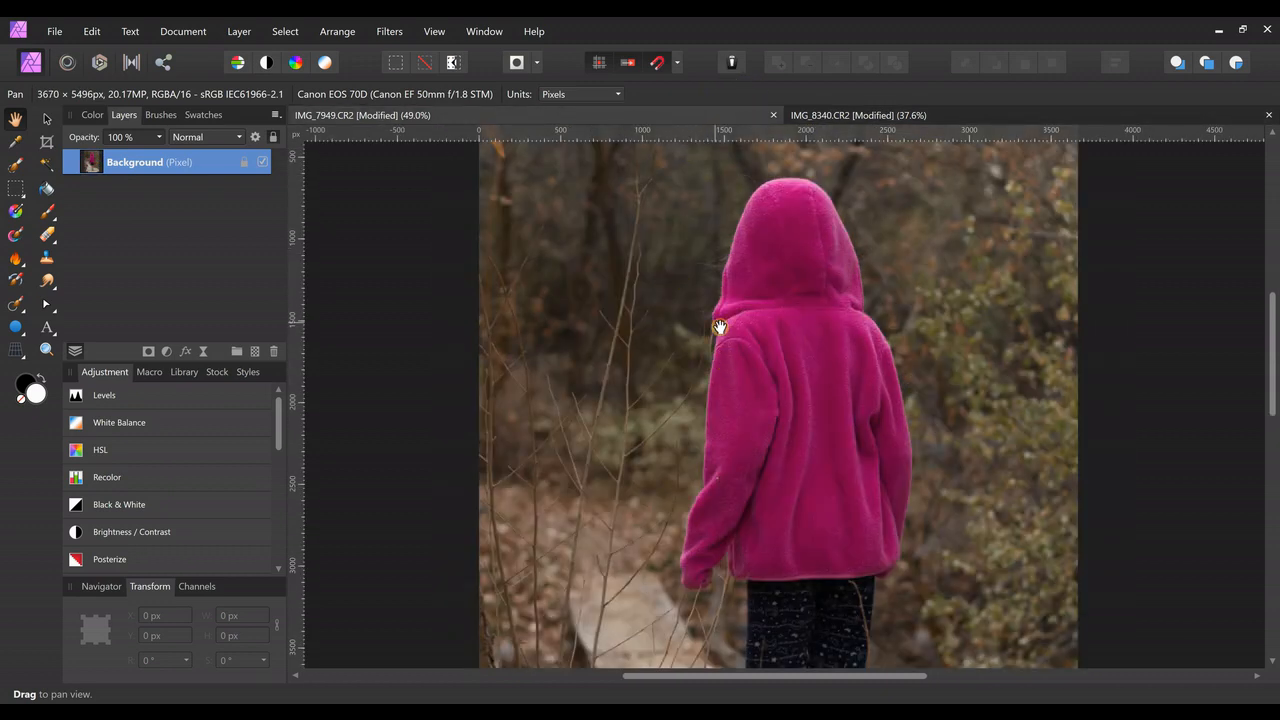
{"action": "left_click", "coordinate": [243, 33]}
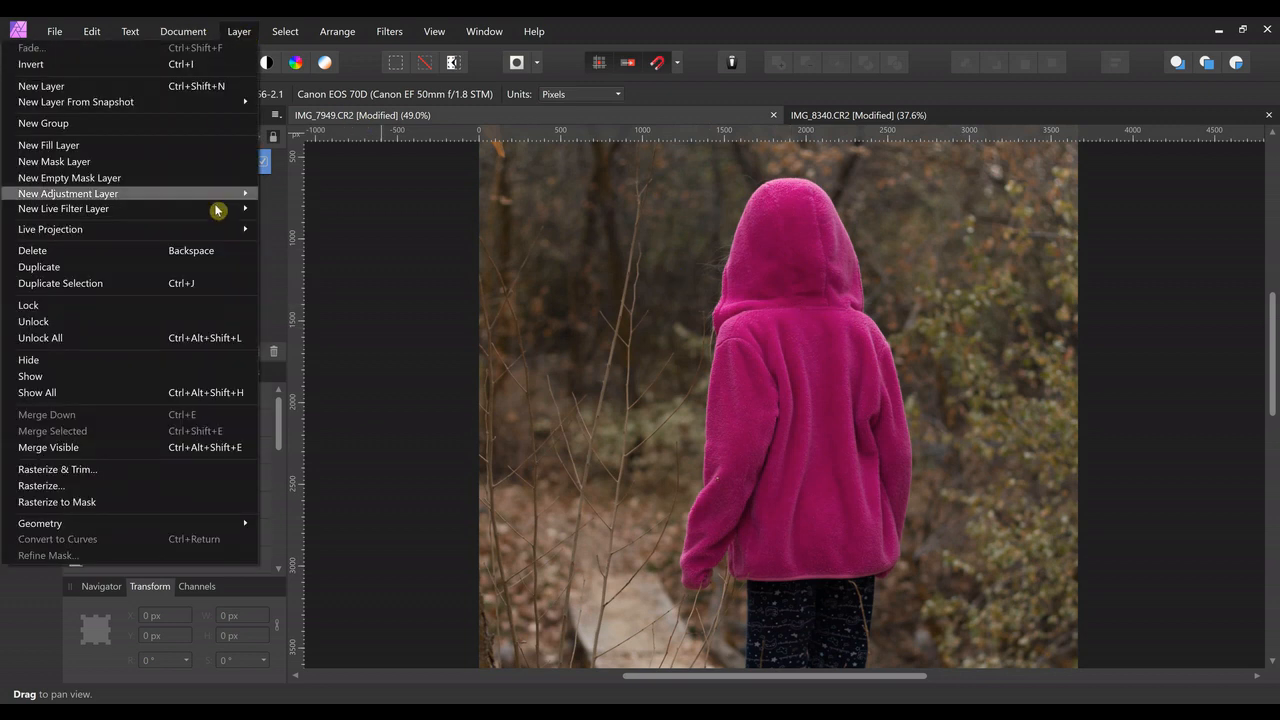
{"action": "mouse_move", "coordinate": [226, 198]}
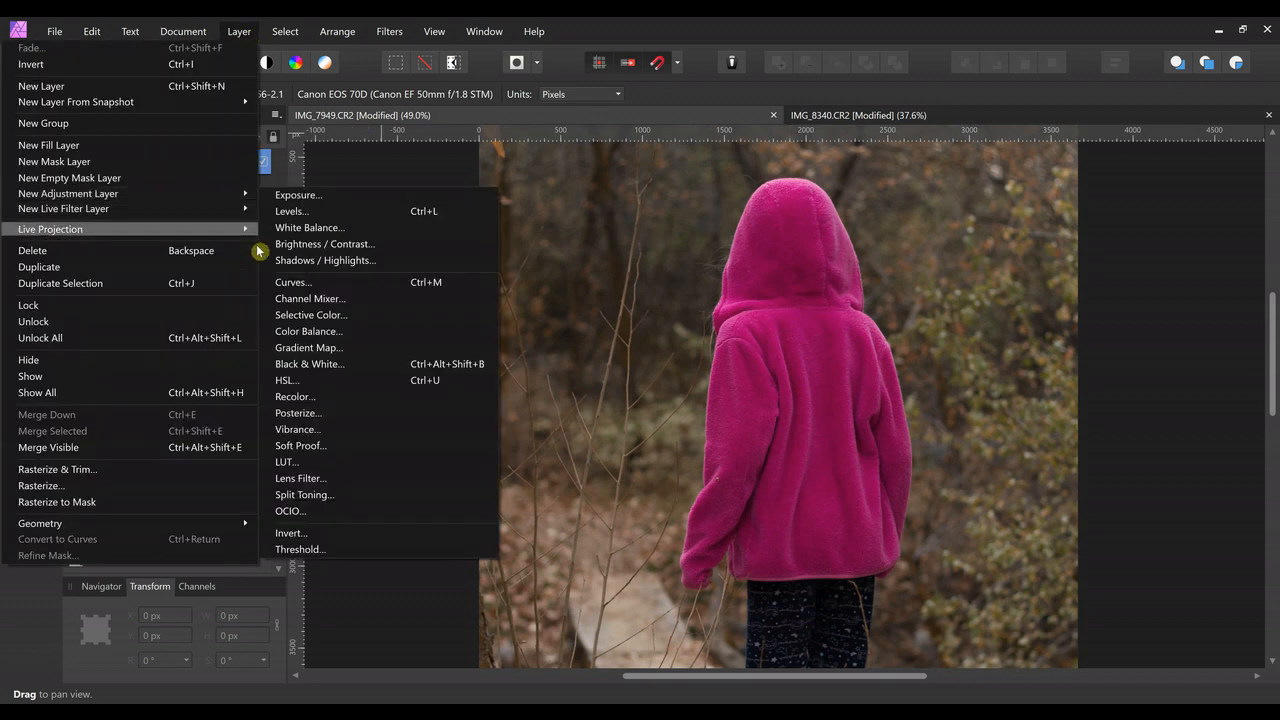
{"action": "left_click", "coordinate": [349, 385]}
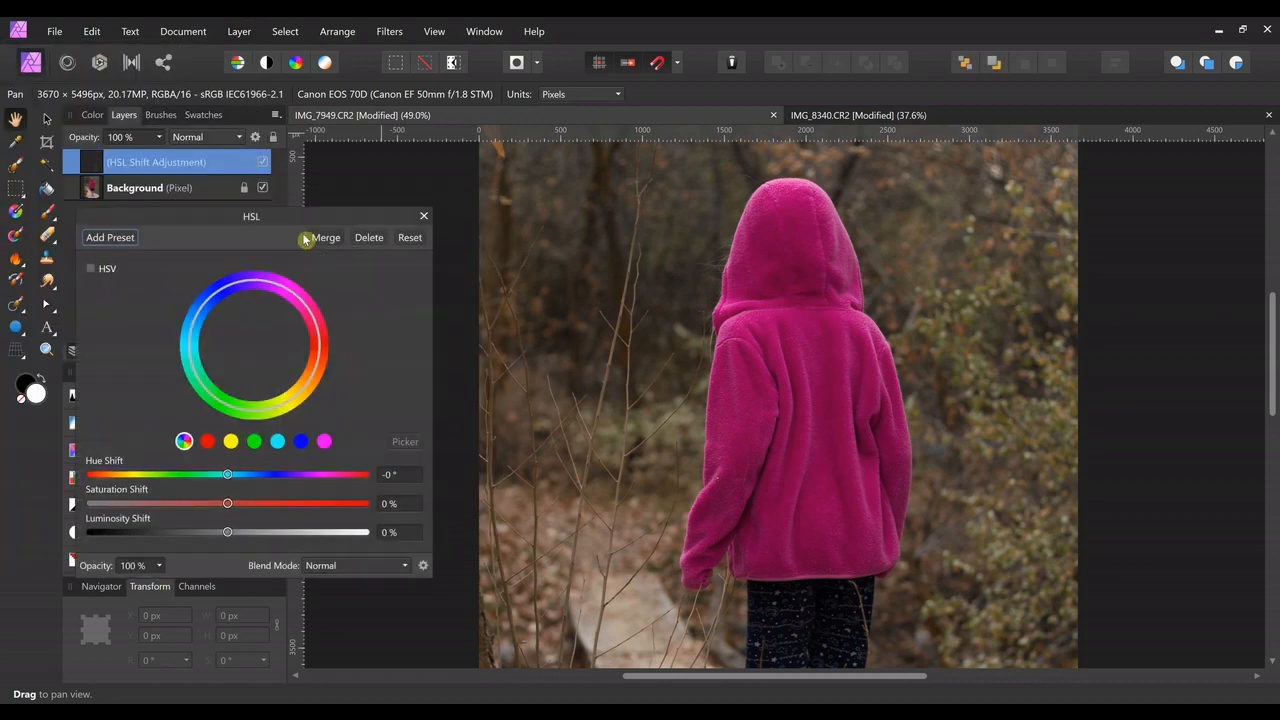
{"action": "left_click_drag", "start_coordinate": [299, 216], "coordinate": [588, 259]}
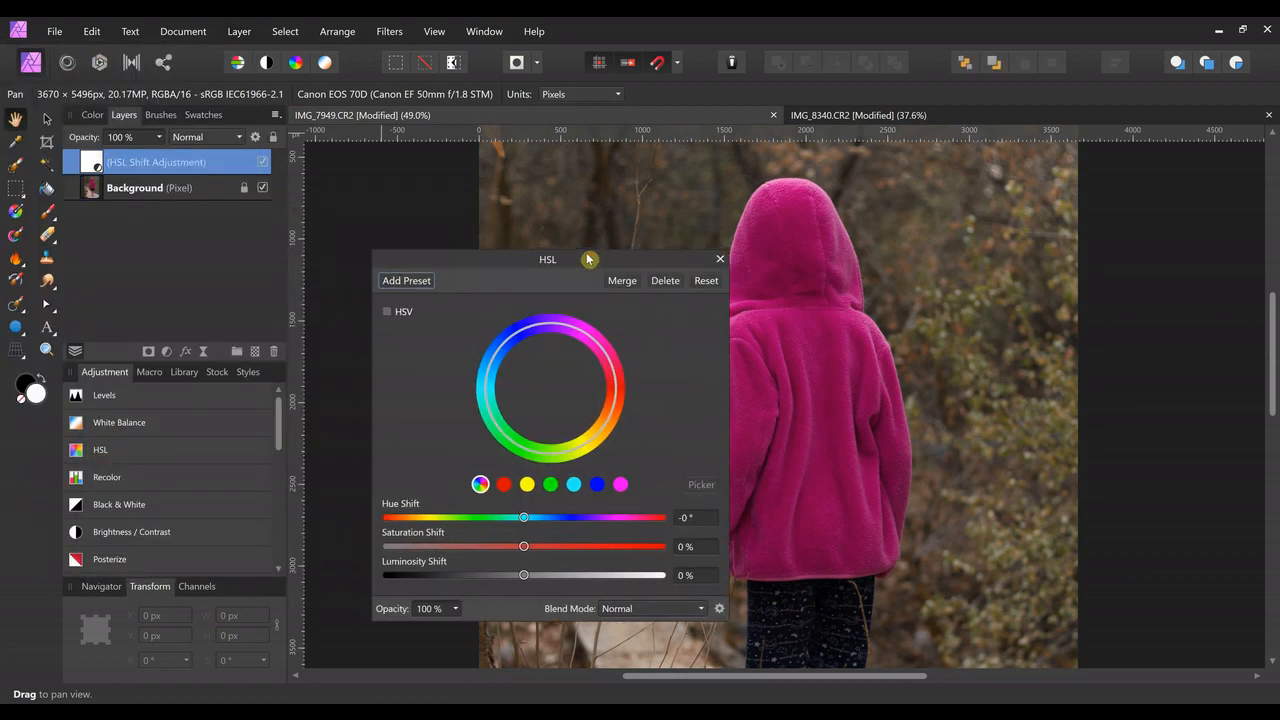
{"action": "left_click", "coordinate": [166, 352]}
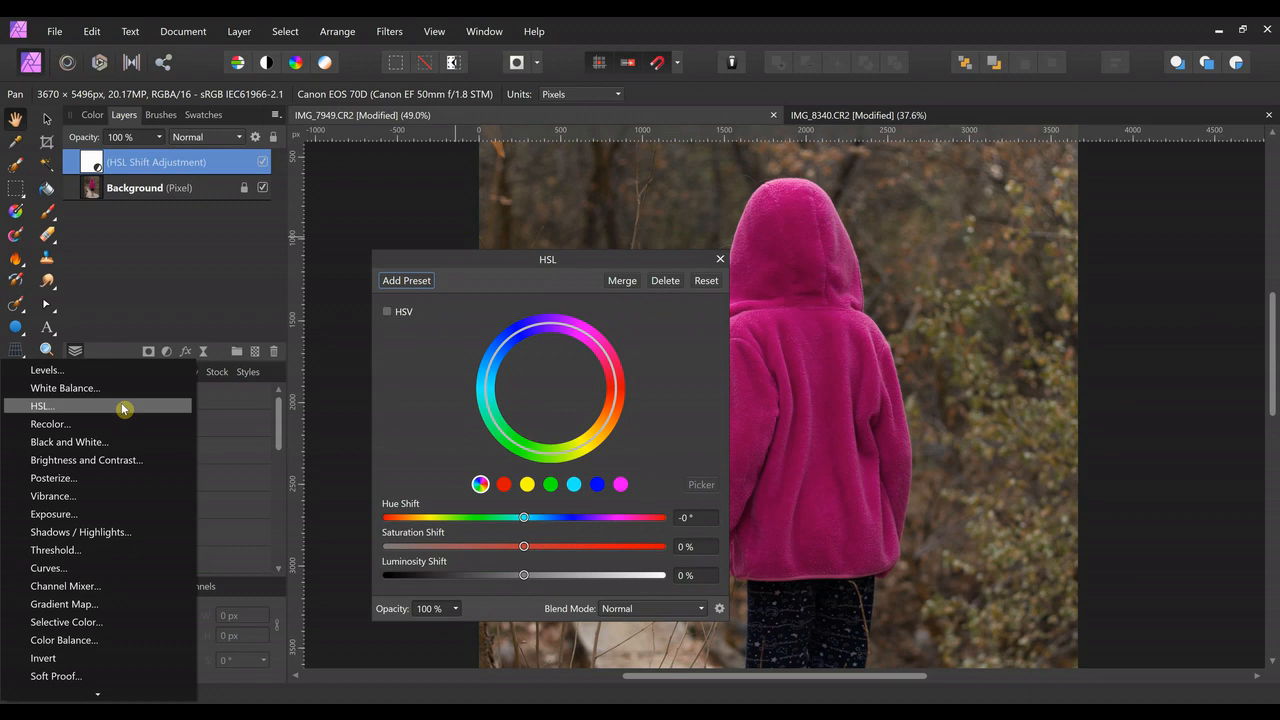
{"action": "left_click", "coordinate": [554, 266]}
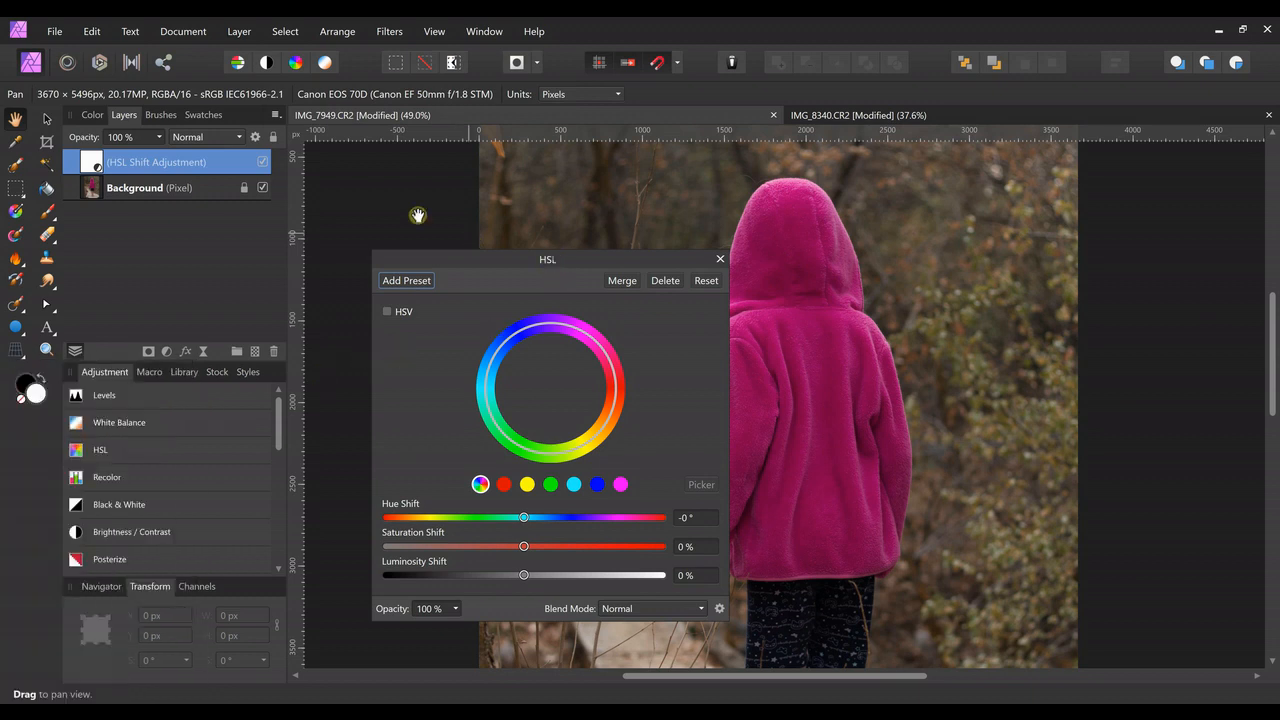
{"action": "left_click_drag", "start_coordinate": [520, 259], "coordinate": [259, 96]}
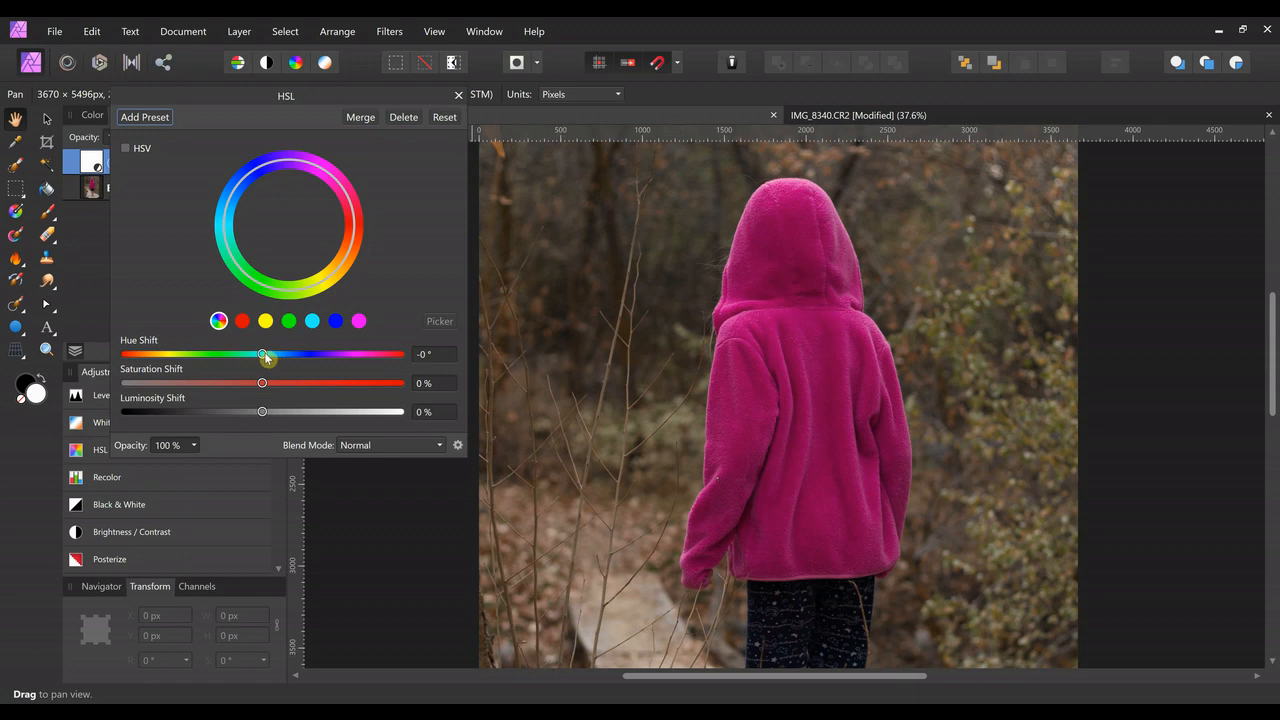
Try a hue shift of 52.6° on all colours, bringing it back to about -2°
{"action": "left_click_drag", "start_coordinate": [270, 355], "coordinate": [302, 363]}
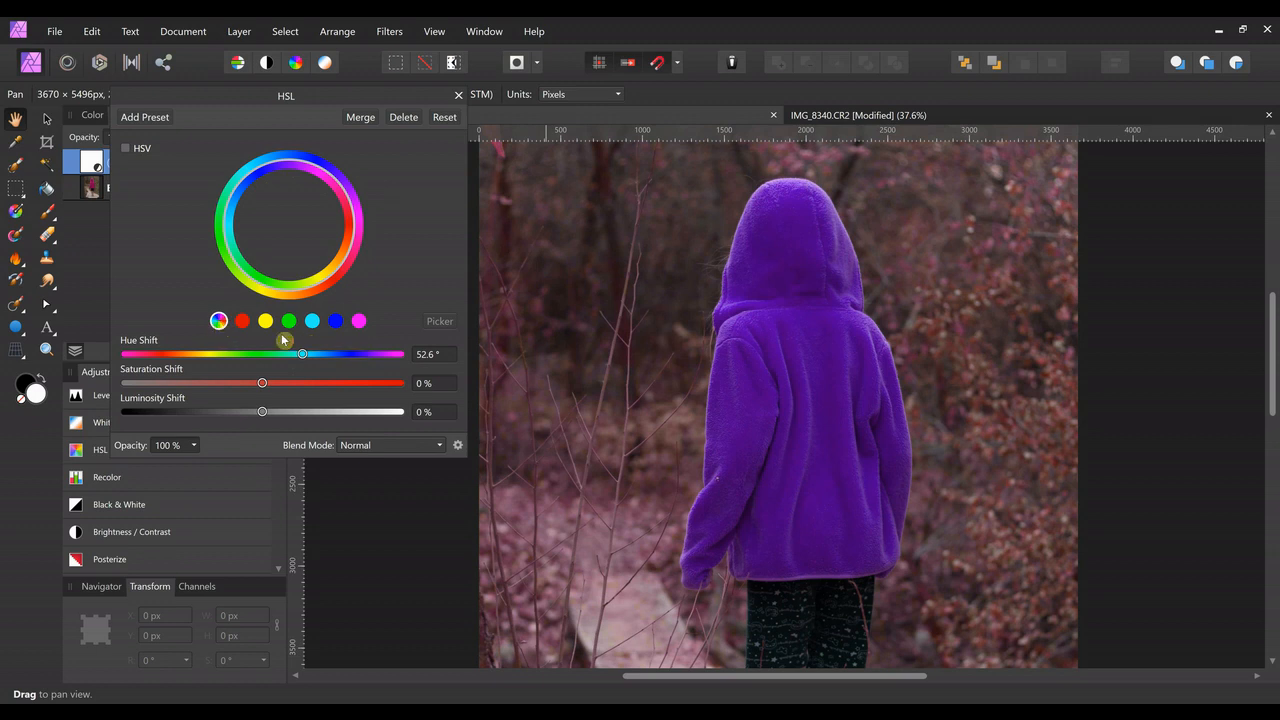
{"action": "left_click_drag", "start_coordinate": [304, 360], "coordinate": [261, 359]}
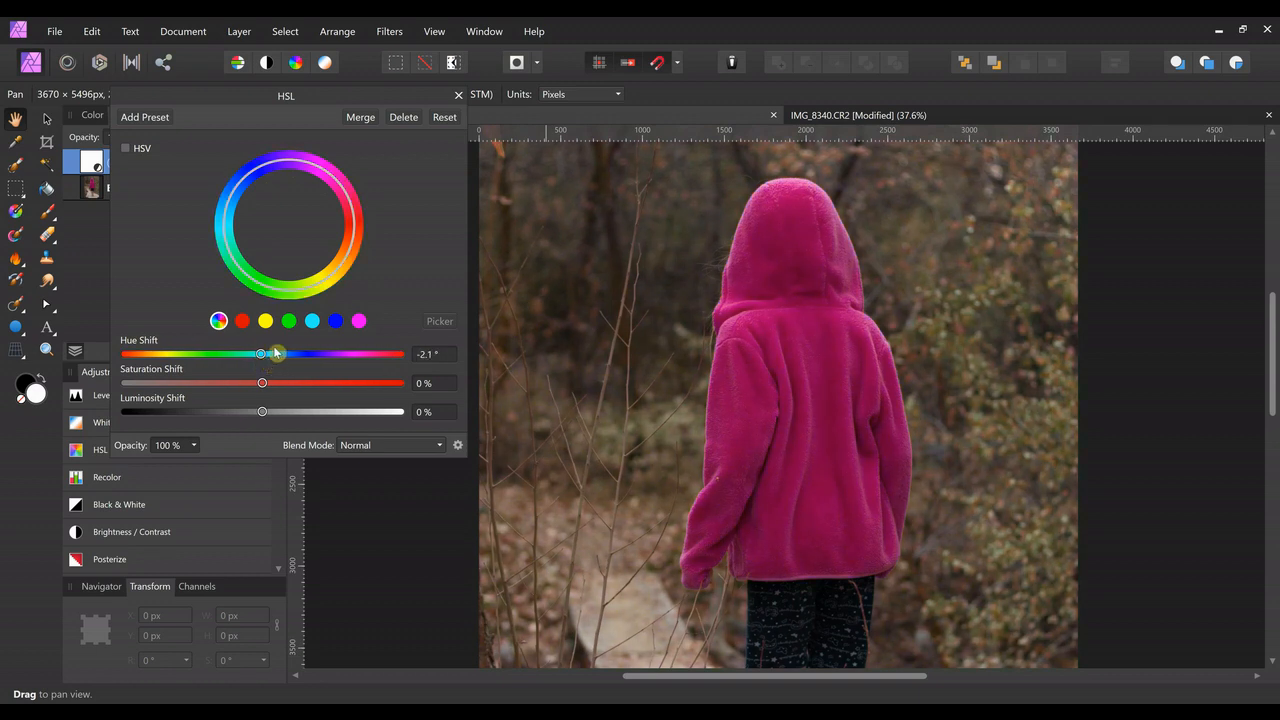
Examine the parts of the colour wheel covered by the red, yellow, green, cyan, blue and magenta ranges
{"action": "left_click", "coordinate": [242, 321]}
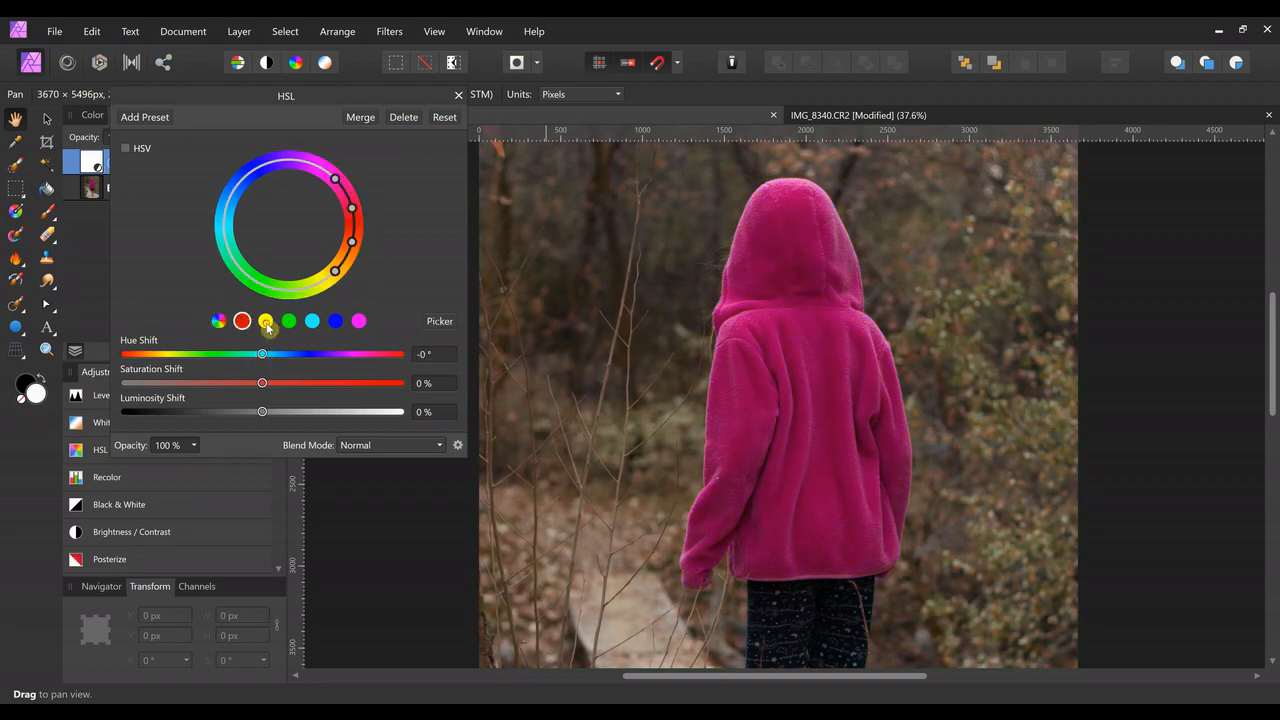
{"action": "left_click", "coordinate": [265, 321]}
{"action": "left_click", "coordinate": [289, 321]}
{"action": "left_click", "coordinate": [312, 321]}
{"action": "left_click", "coordinate": [335, 321]}
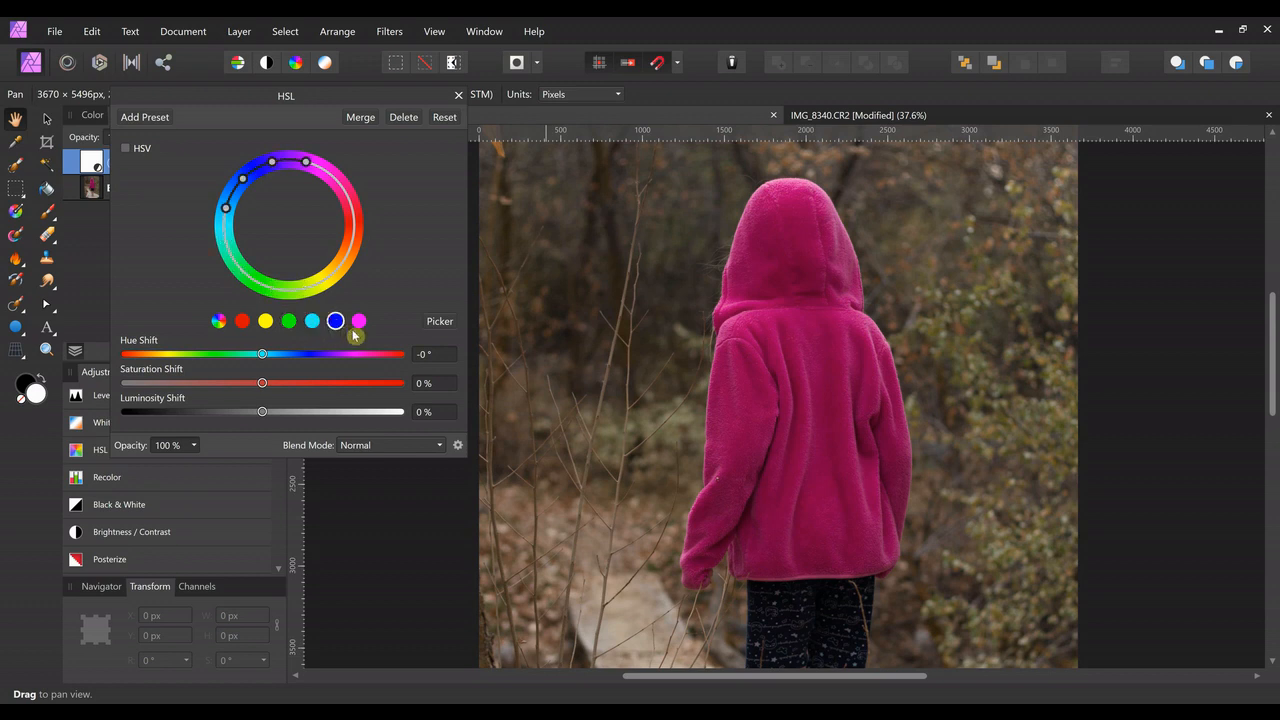
{"action": "left_click", "coordinate": [358, 321]}
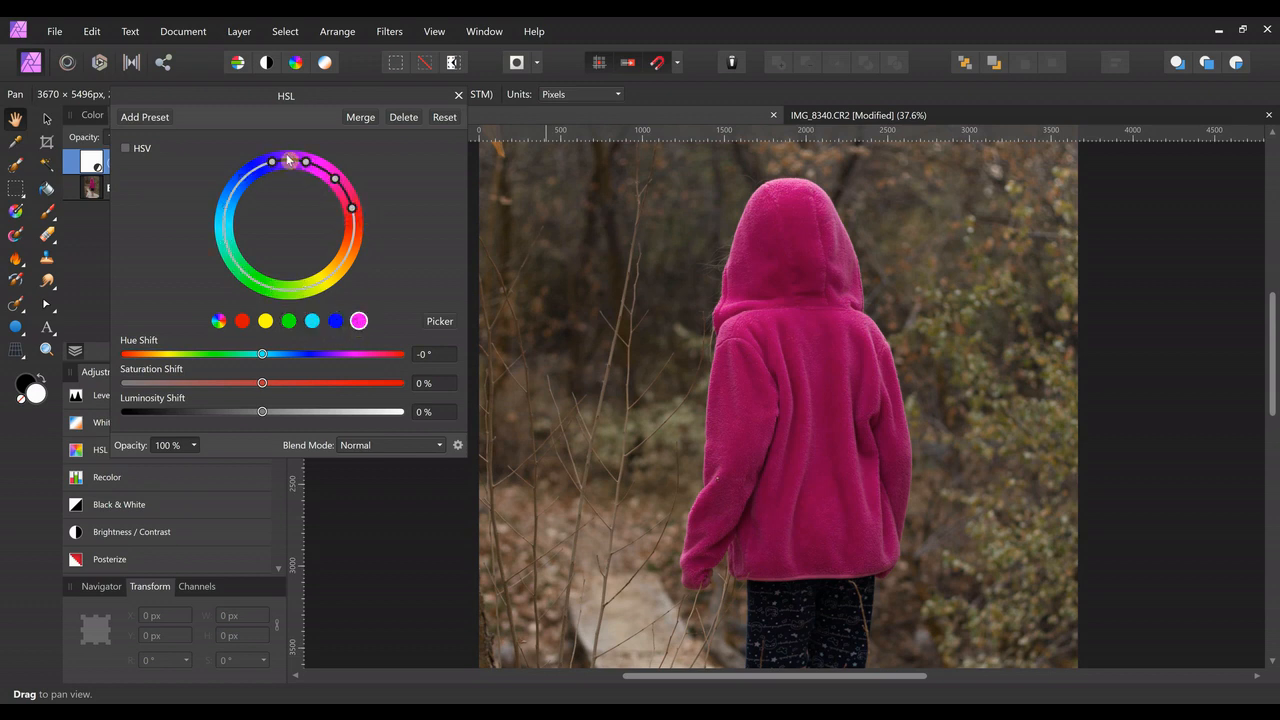
{"action": "left_click", "coordinate": [242, 321]}
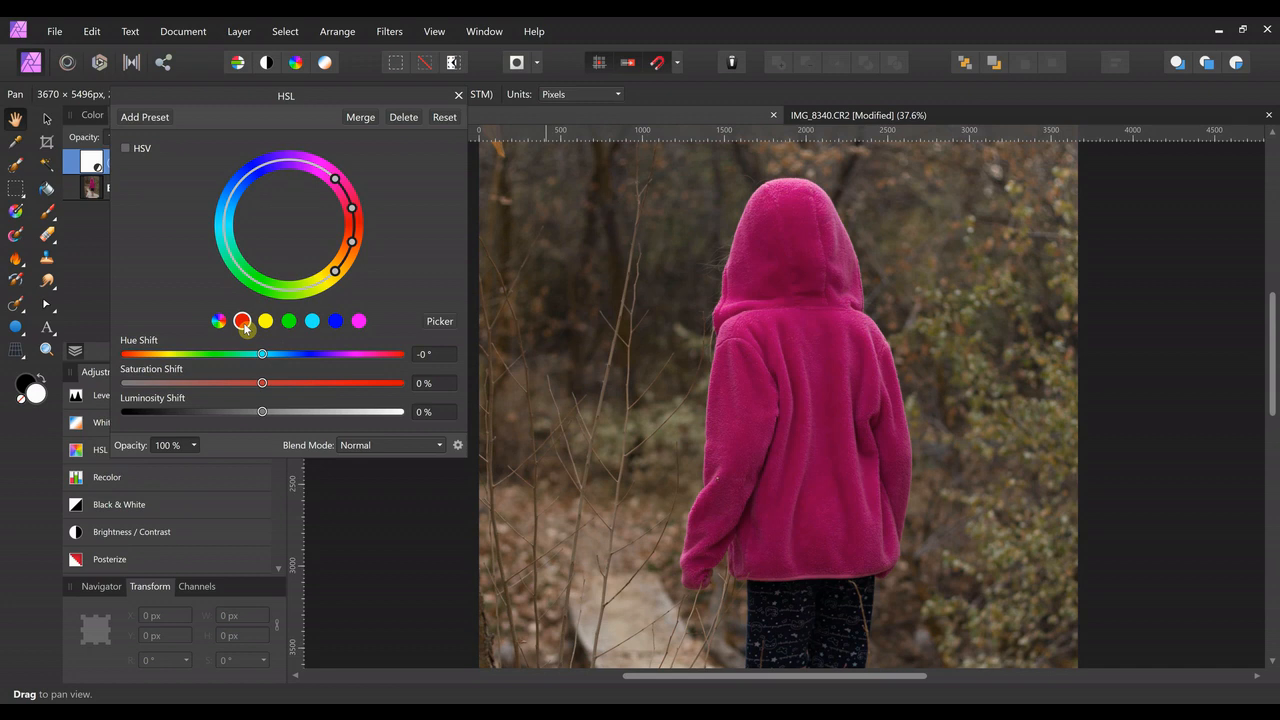
{"action": "left_click", "coordinate": [265, 321]}
Retarget the magenta range by sampling the pink jacket with the Picker, and set its hue shift to 118.8° and saturation shift to 4%
{"action": "left_click", "coordinate": [360, 322]}
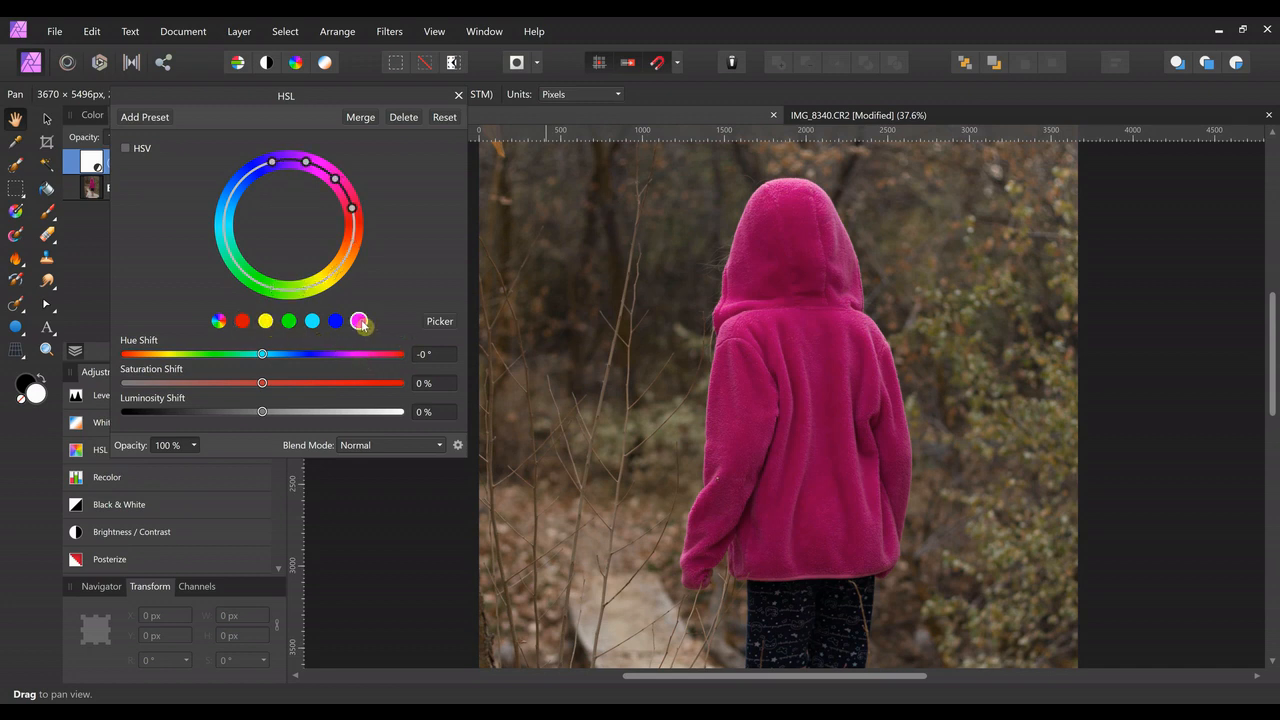
{"action": "left_click", "coordinate": [443, 322]}
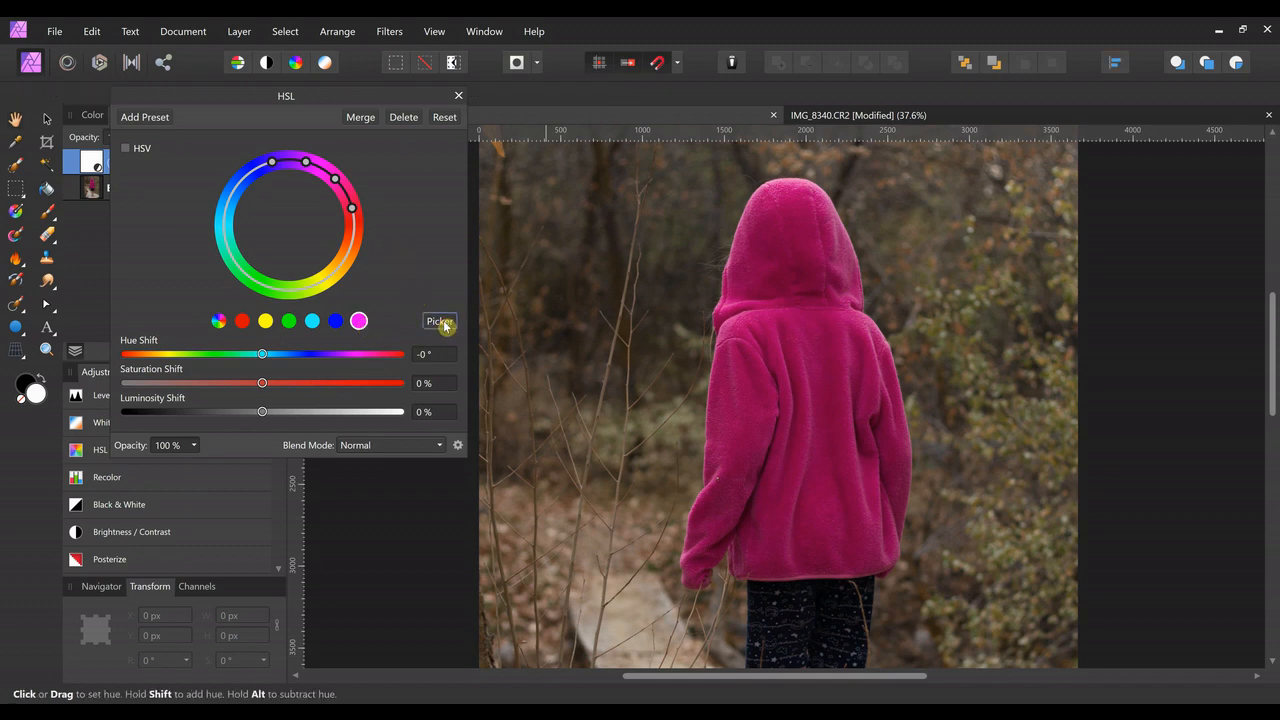
{"action": "left_click", "coordinate": [760, 323]}
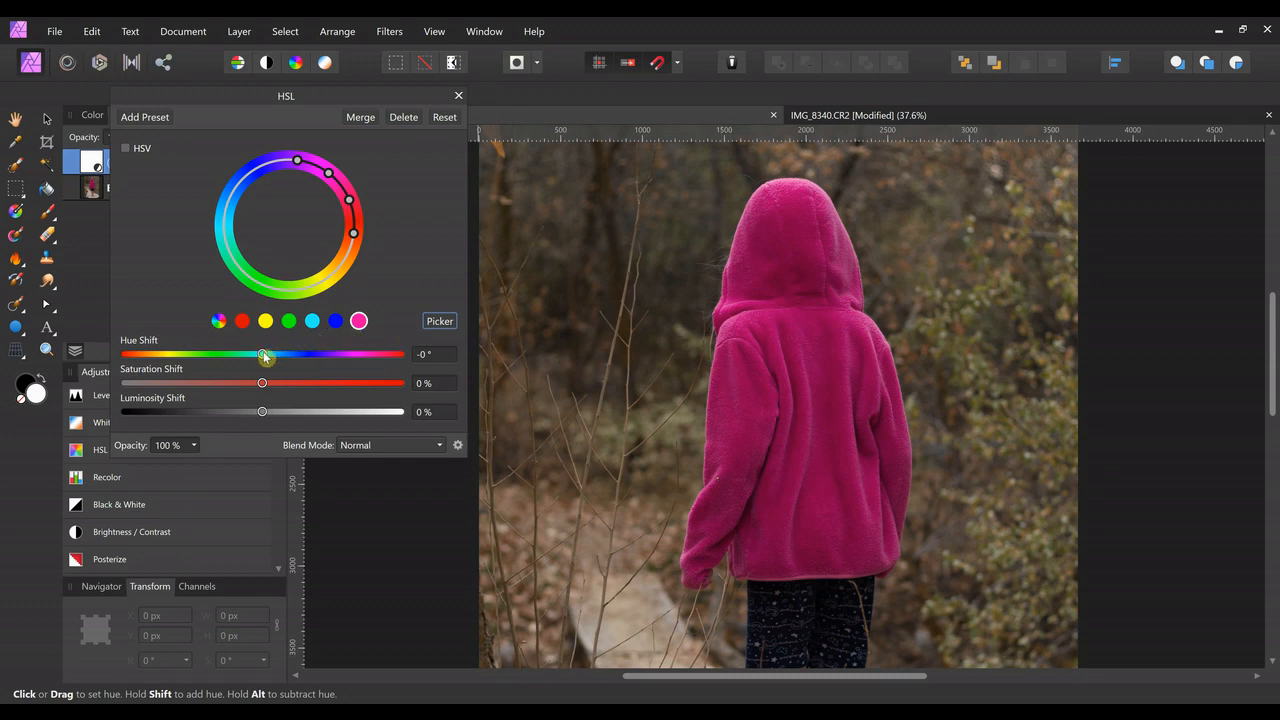
{"action": "left_click_drag", "start_coordinate": [263, 351], "coordinate": [126, 390]}
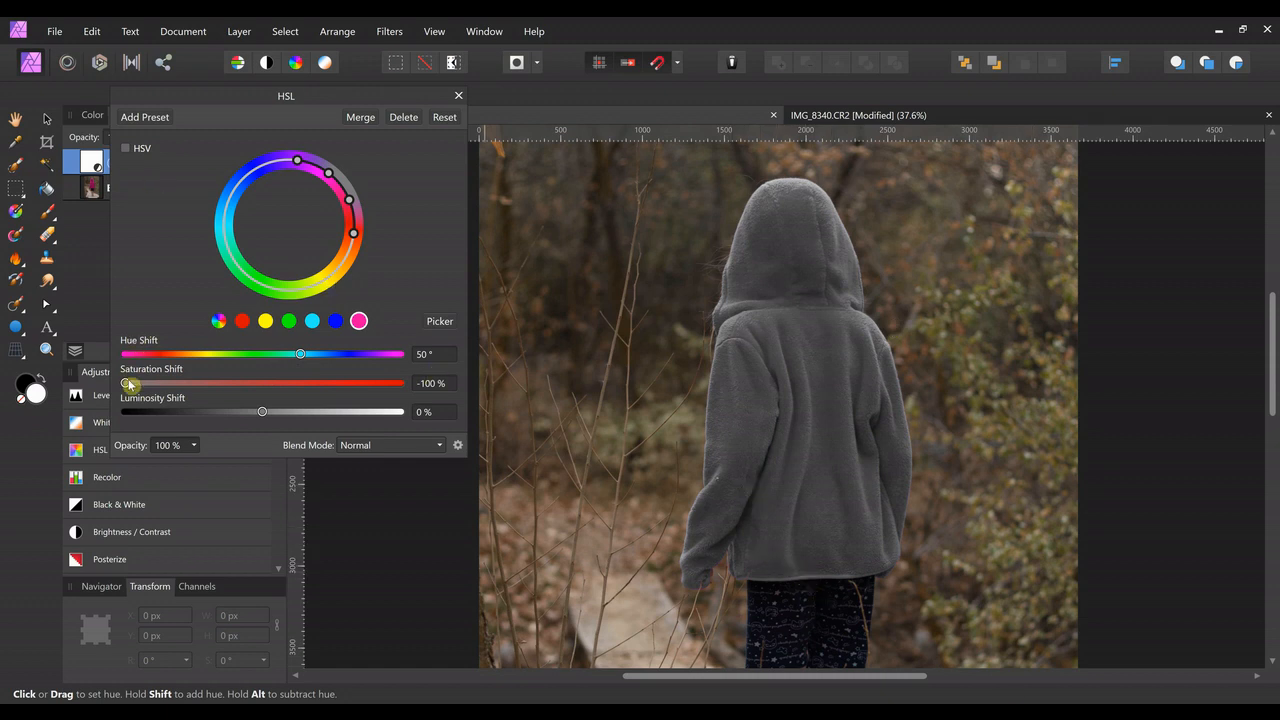
{"action": "left_click_drag", "start_coordinate": [130, 385], "coordinate": [353, 355]}
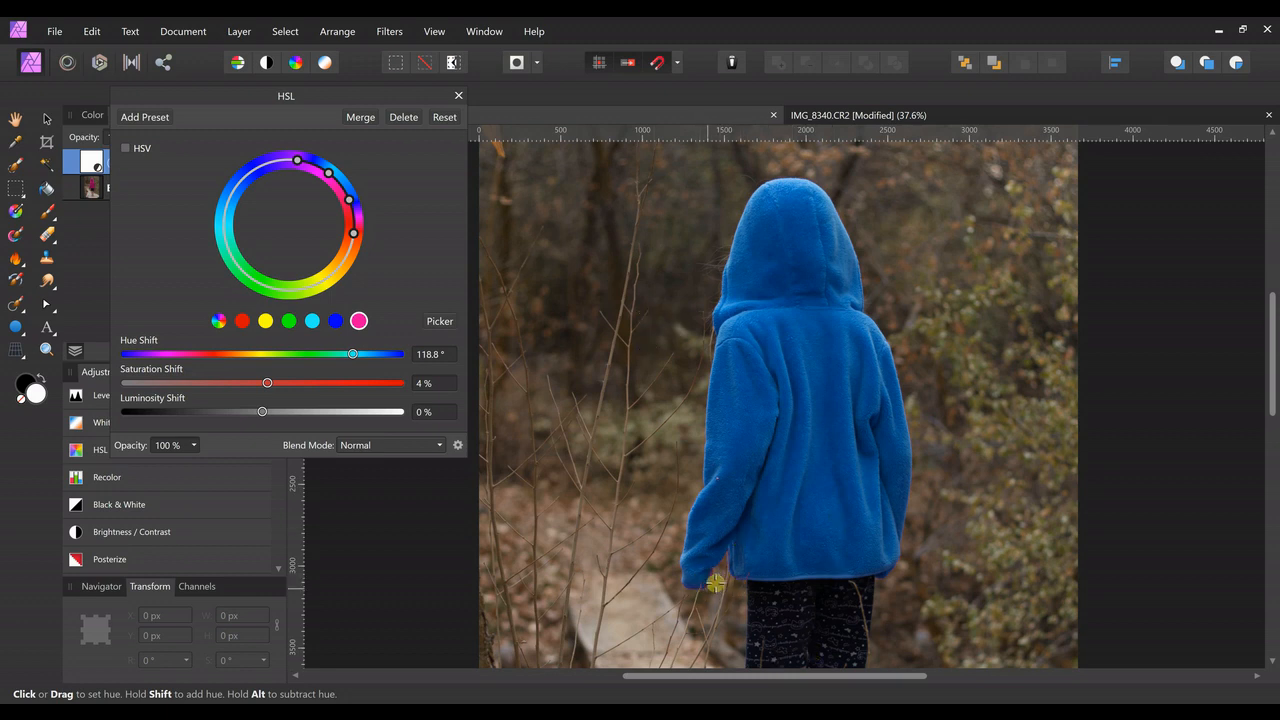
Extend the red side of the targeted colour range towards orange to include the pink fringes around the sleeve cuff
{"action": "scroll", "coordinate": [706, 503], "scroll_direction": "up", "scroll_amount": 5}
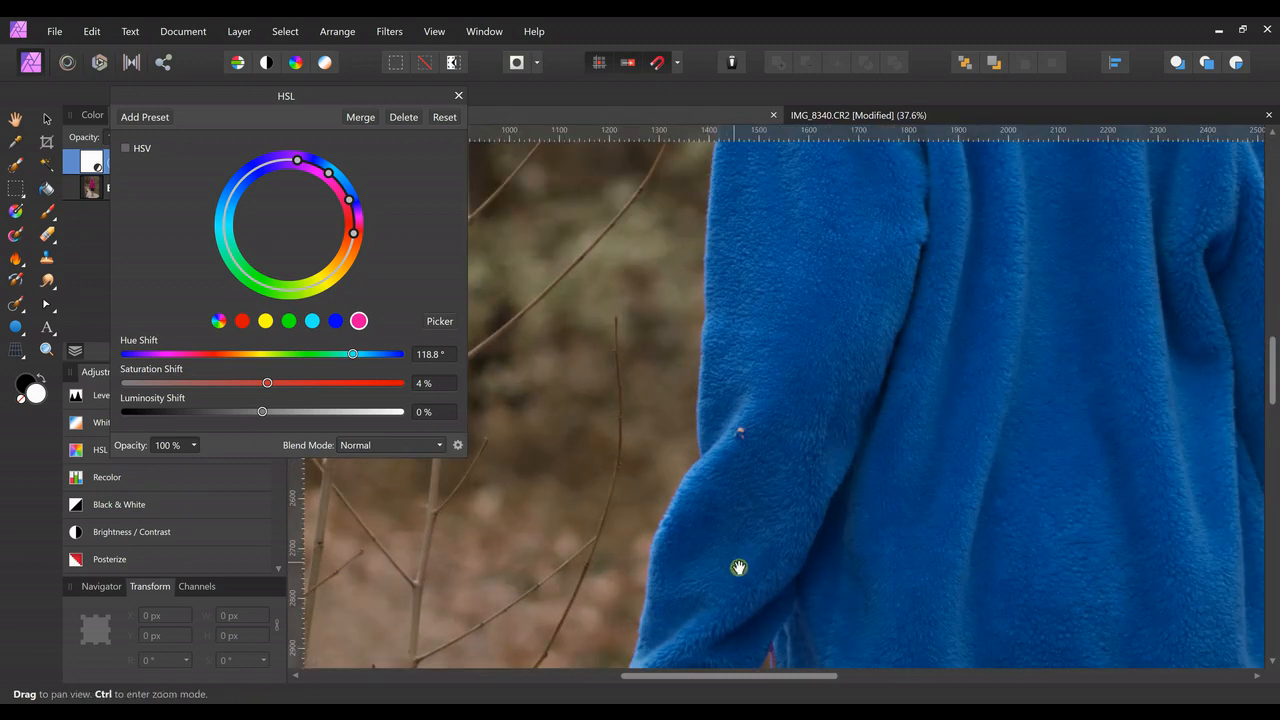
{"action": "left_click_drag", "start_coordinate": [738, 568], "coordinate": [646, 277]}
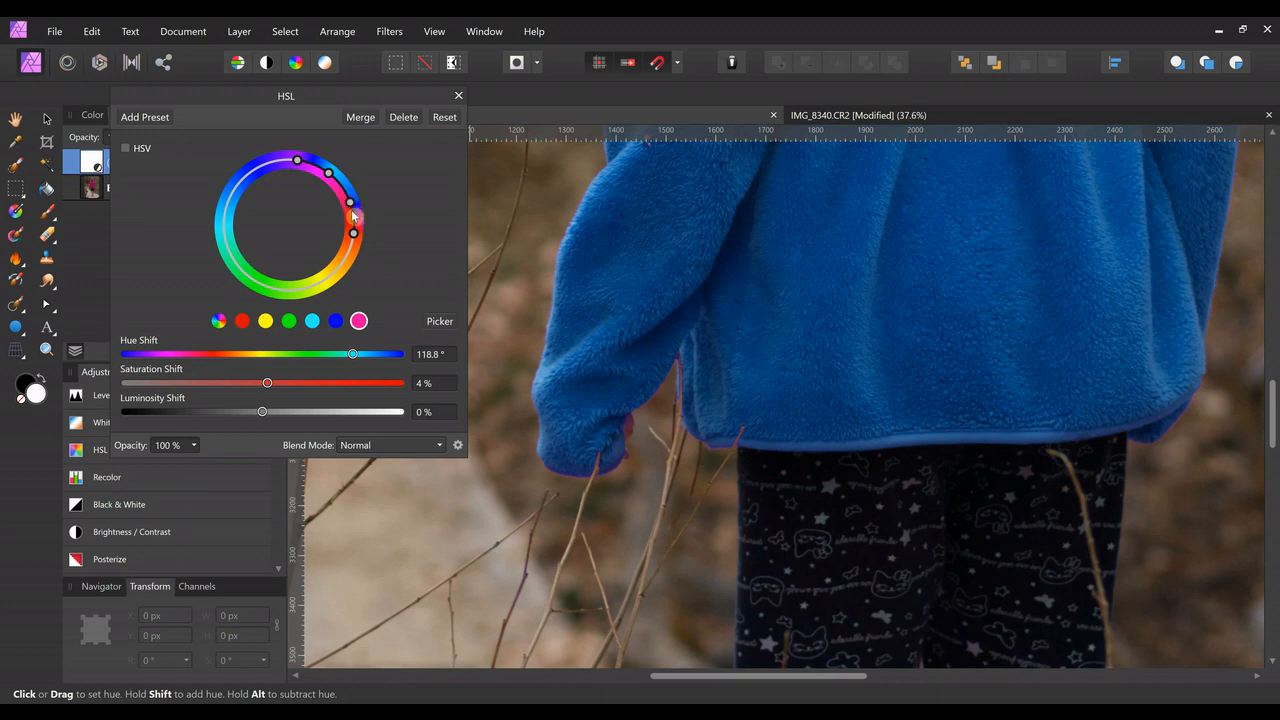
{"action": "left_click_drag", "start_coordinate": [352, 212], "coordinate": [355, 242]}
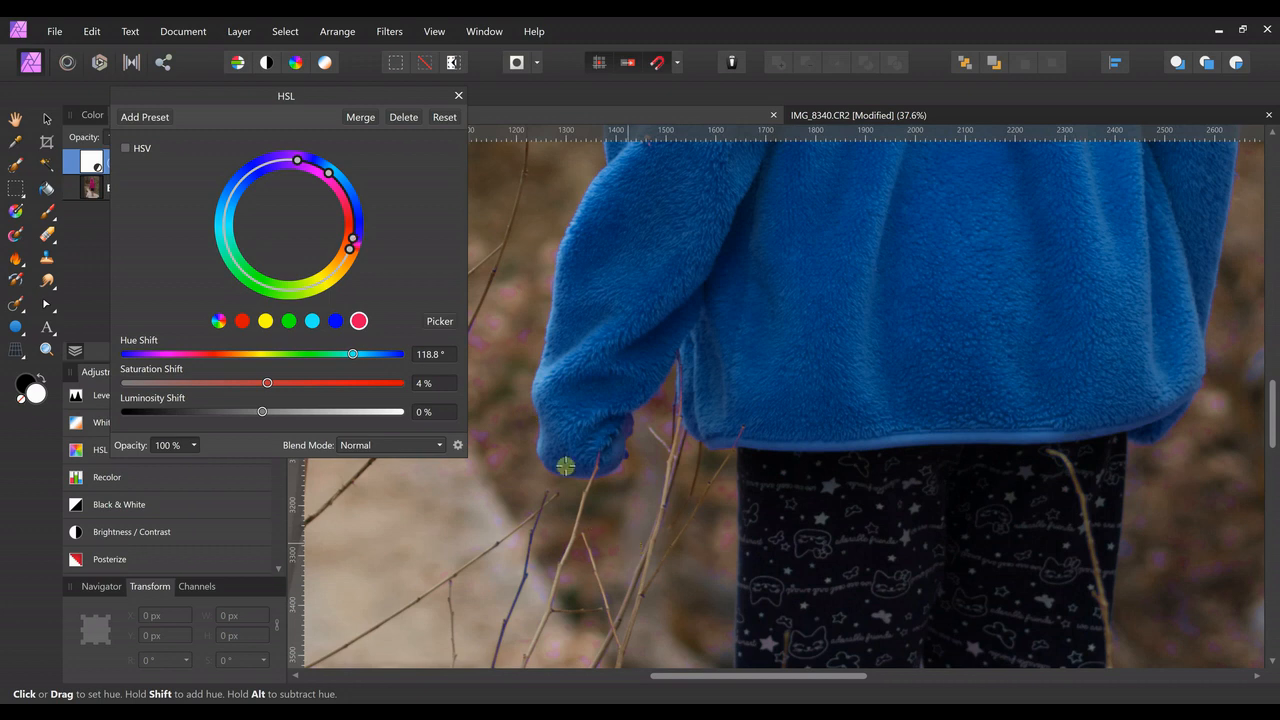
Pull back the red side of the targeted range to spare the legs, and tighten the falloff on its violet side
{"action": "scroll", "coordinate": [674, 408], "scroll_direction": "down", "scroll_amount": 4}
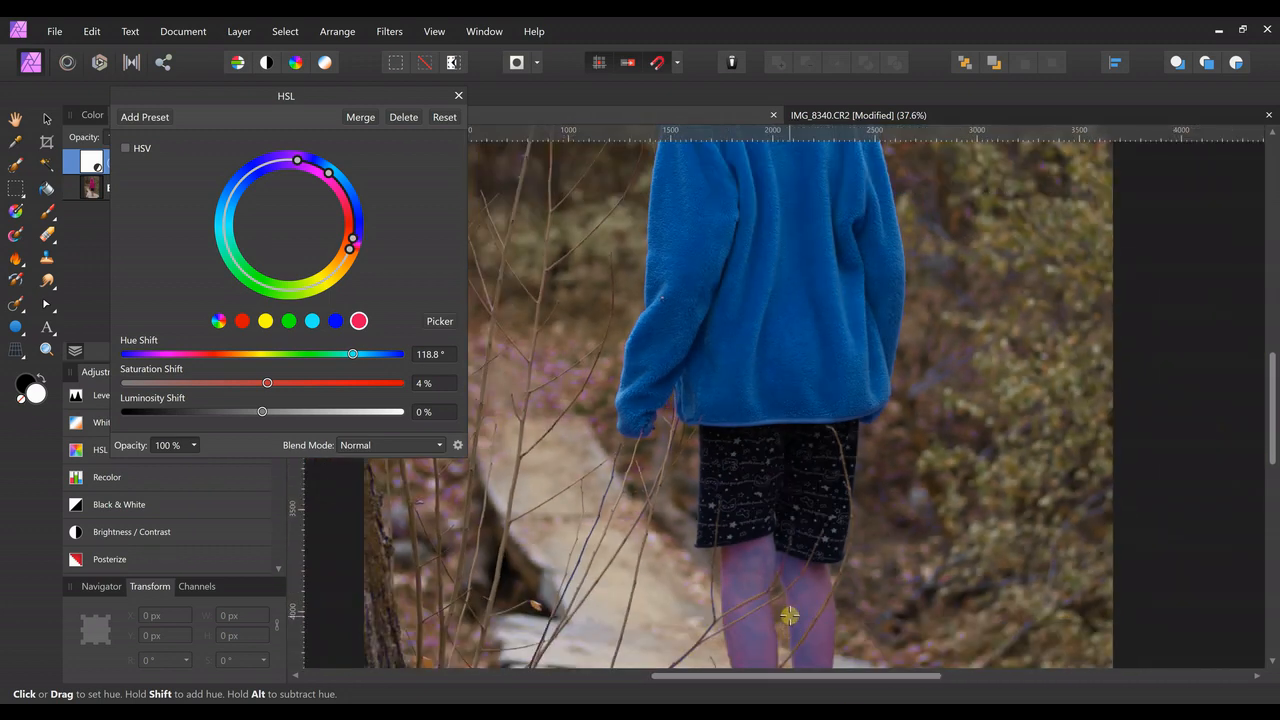
{"action": "left_click_drag", "start_coordinate": [867, 567], "coordinate": [822, 432]}
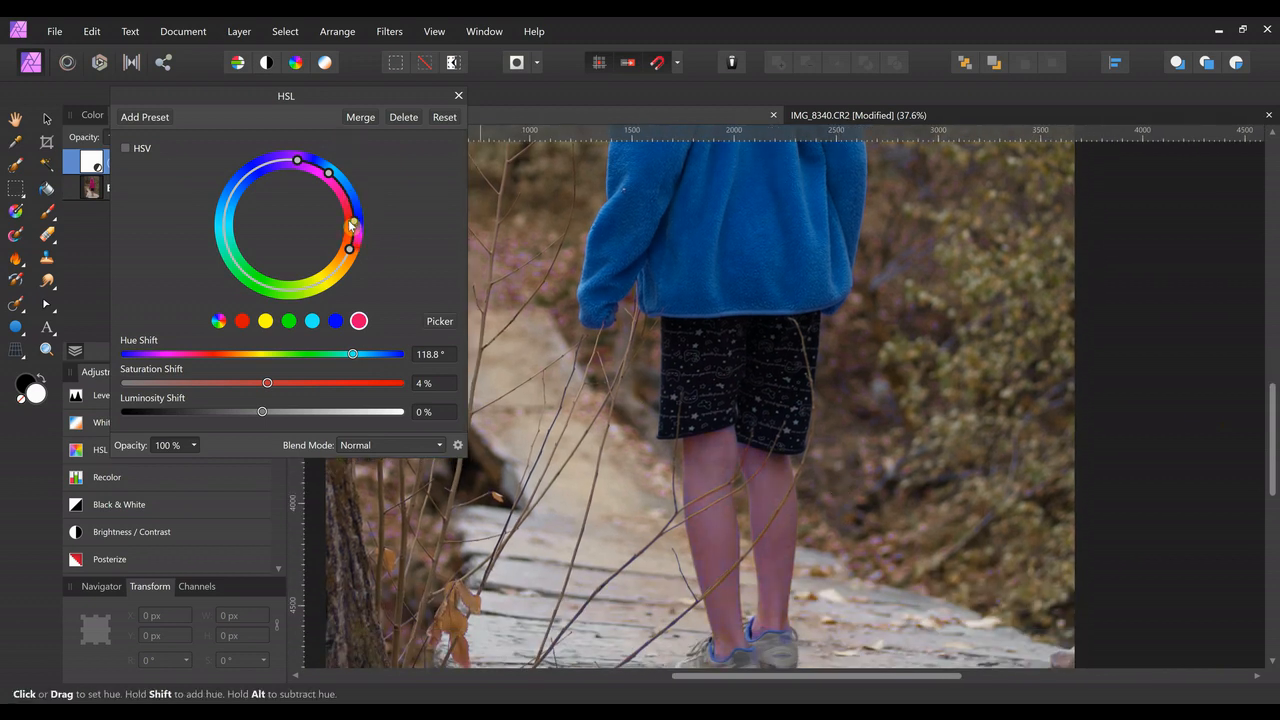
{"action": "scroll", "coordinate": [628, 462], "scroll_direction": "up", "scroll_amount": 3}
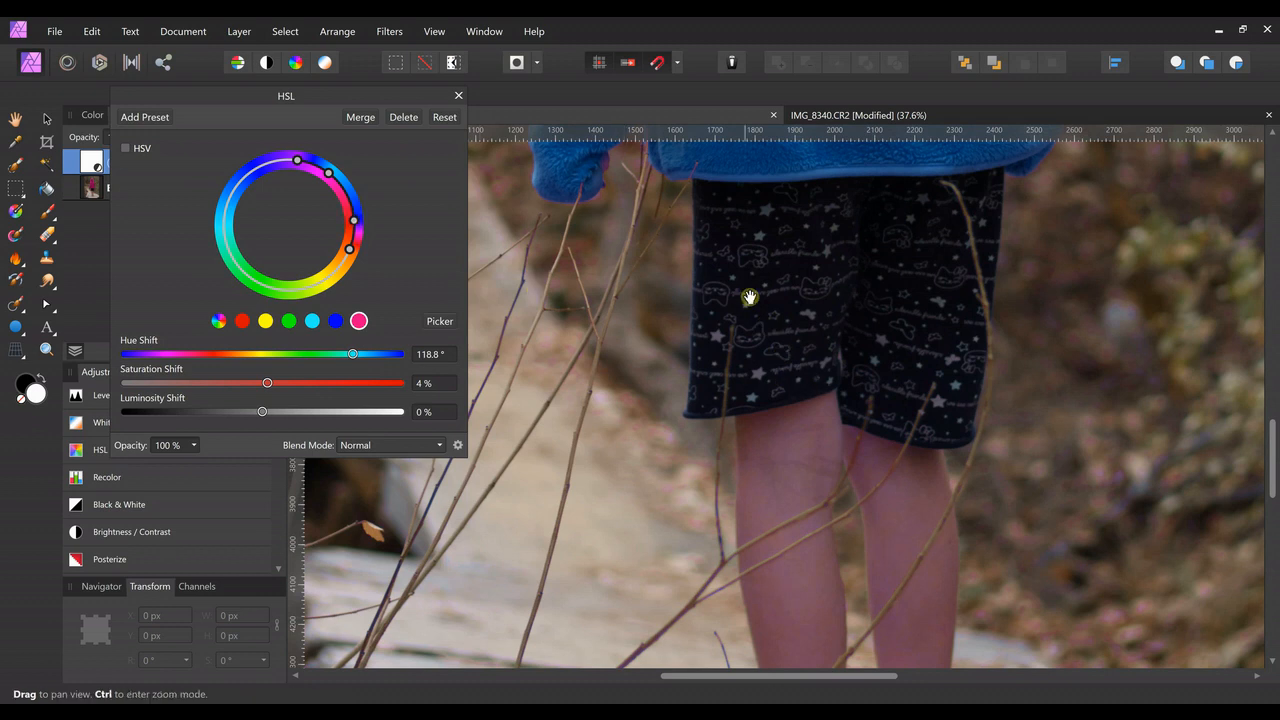
{"action": "left_click_drag", "start_coordinate": [750, 297], "coordinate": [820, 466]}
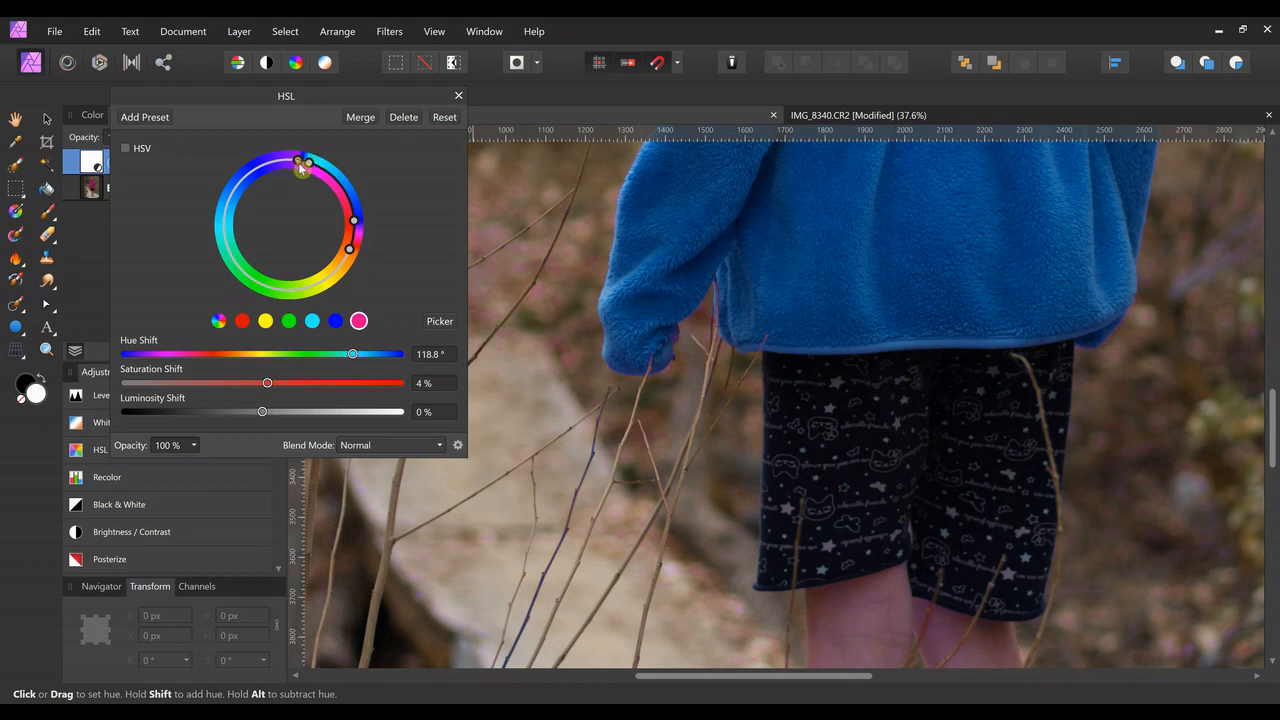
{"action": "left_click_drag", "start_coordinate": [355, 231], "coordinate": [354, 246]}
Inspect the legs, shorts, shoes and the whole jacket for colour spill or leftover pink
{"action": "key", "text": "space"}
{"action": "left_click_drag", "start_coordinate": [843, 457], "coordinate": [690, 124]}
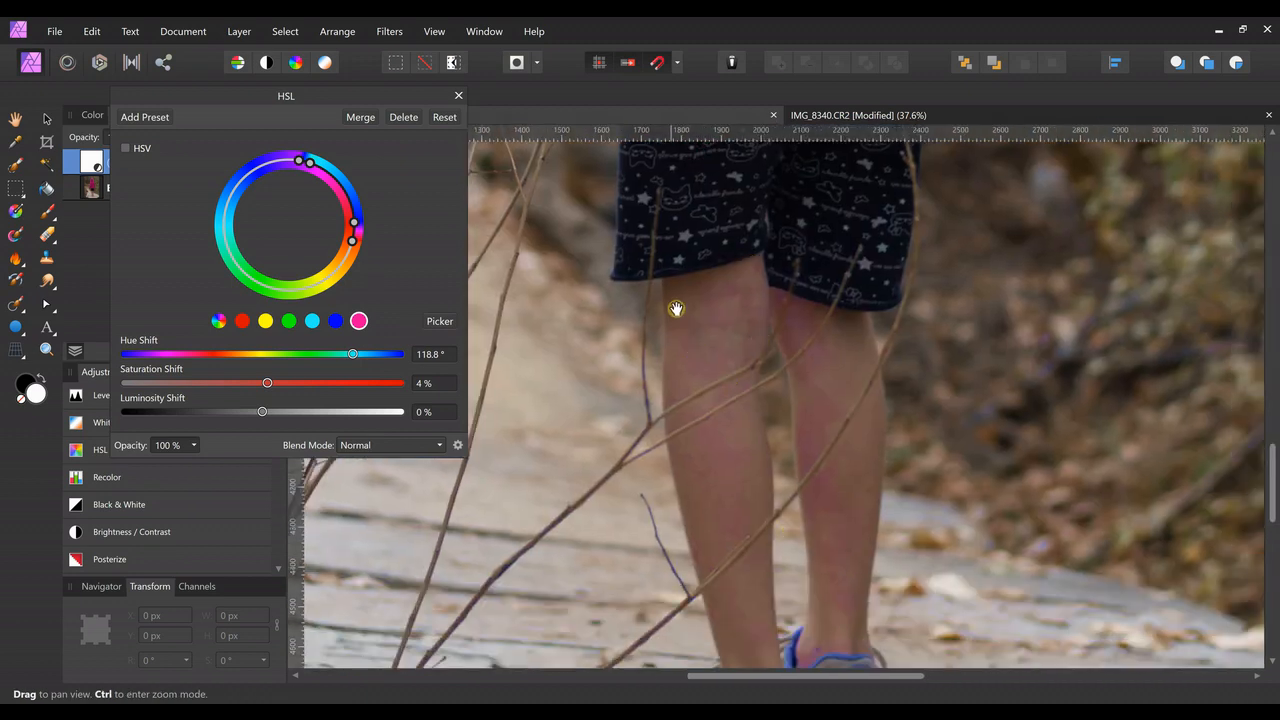
{"action": "scroll", "coordinate": [672, 300], "scroll_direction": "down", "scroll_amount": 2}
{"action": "key", "text": "space"}
{"action": "left_click_drag", "start_coordinate": [682, 292], "coordinate": [809, 609]}
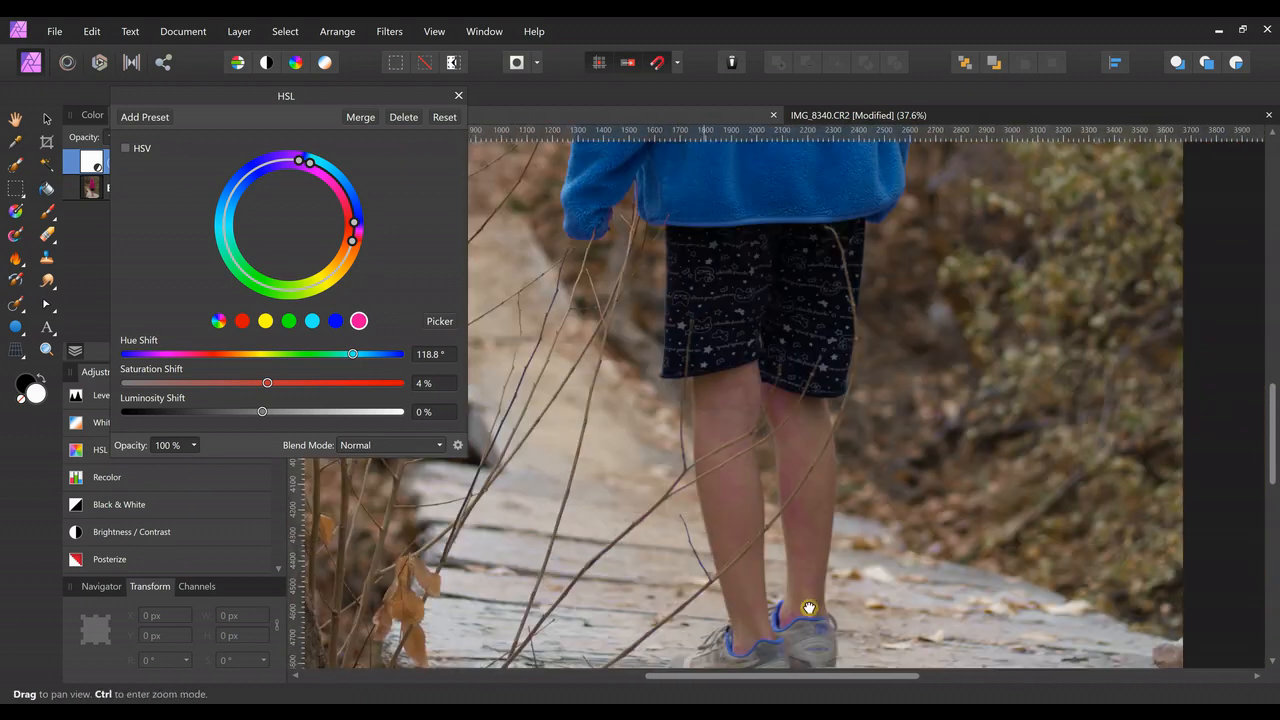
{"action": "left_click_drag", "start_coordinate": [815, 418], "coordinate": [852, 508]}
{"action": "left_click_drag", "start_coordinate": [854, 403], "coordinate": [790, 494]}
{"action": "scroll", "coordinate": [766, 449], "scroll_direction": "down", "scroll_amount": 3}
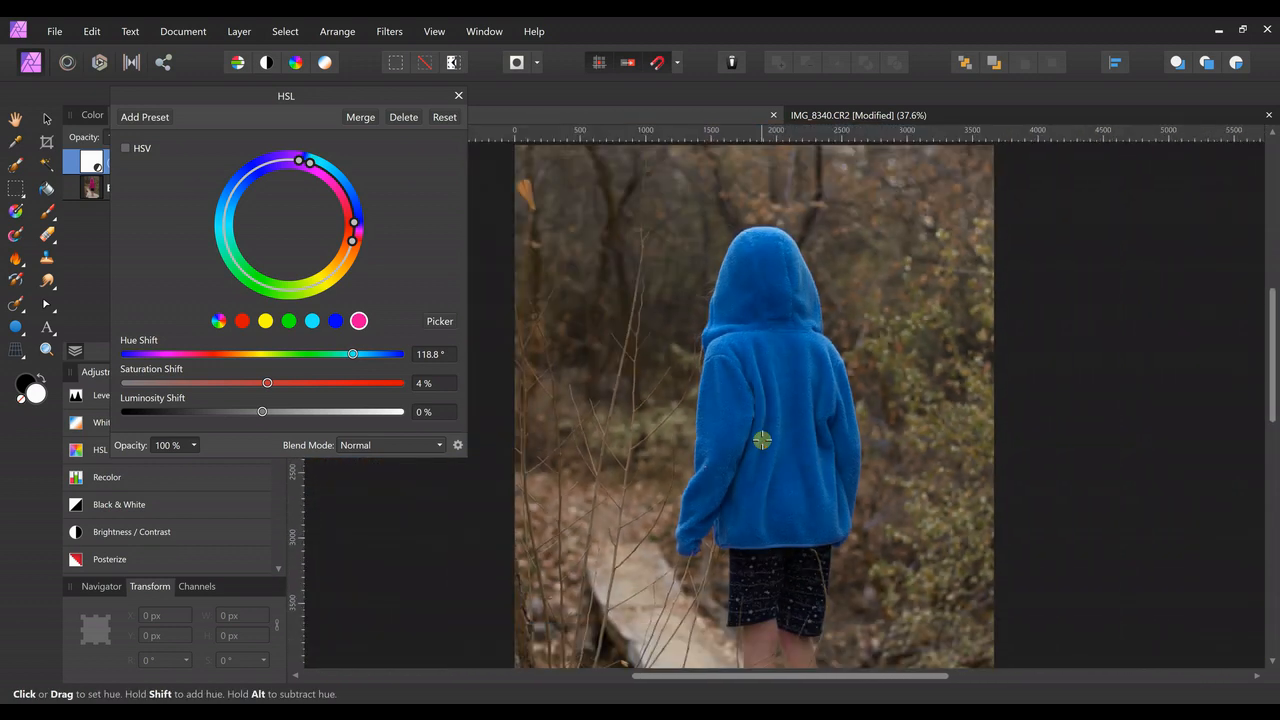
{"action": "key", "text": "space"}
{"action": "left_click_drag", "start_coordinate": [757, 443], "coordinate": [740, 426]}
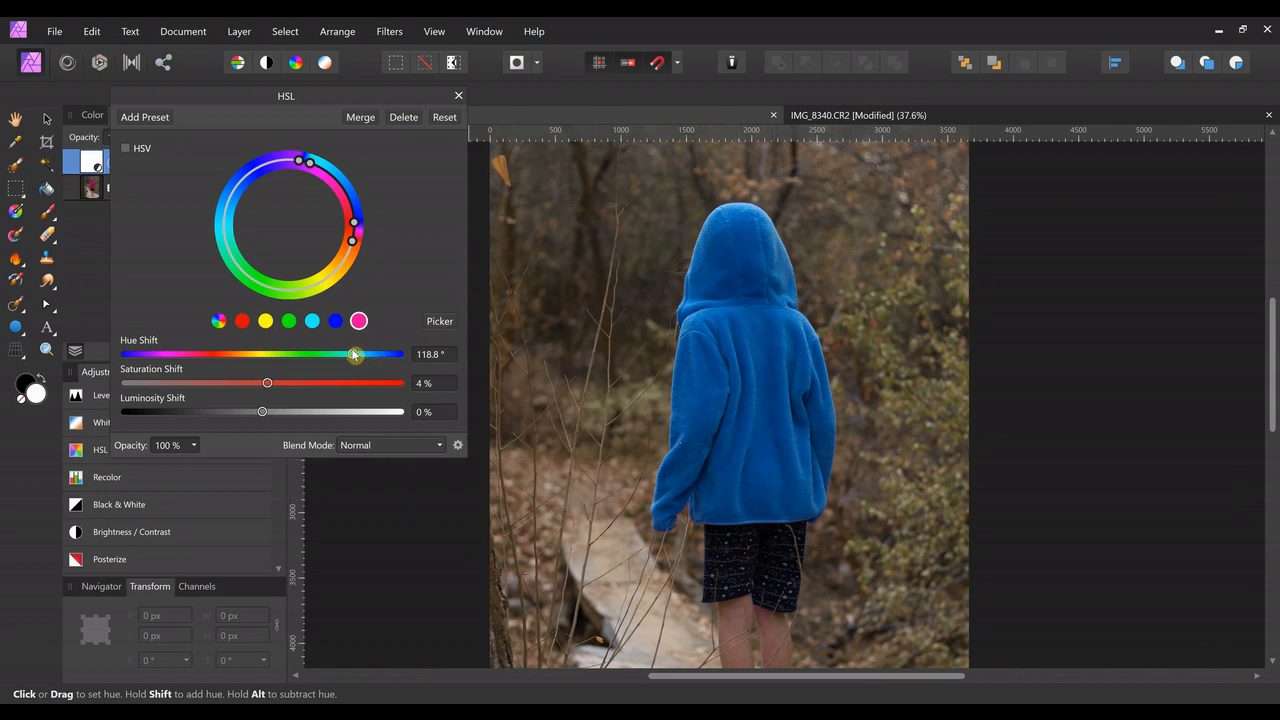
Turn the jacket teal by setting the range's hue shift to 139.8° with a saturation shift of 4%
{"action": "mouse_move", "coordinate": [350, 357]}
{"action": "left_mouse_down"}
{"action": "mouse_move", "coordinate": [294, 351]}
{"action": "mouse_move", "coordinate": [380, 383]}
{"action": "mouse_move", "coordinate": [368, 375]}
{"action": "left_mouse_up"}
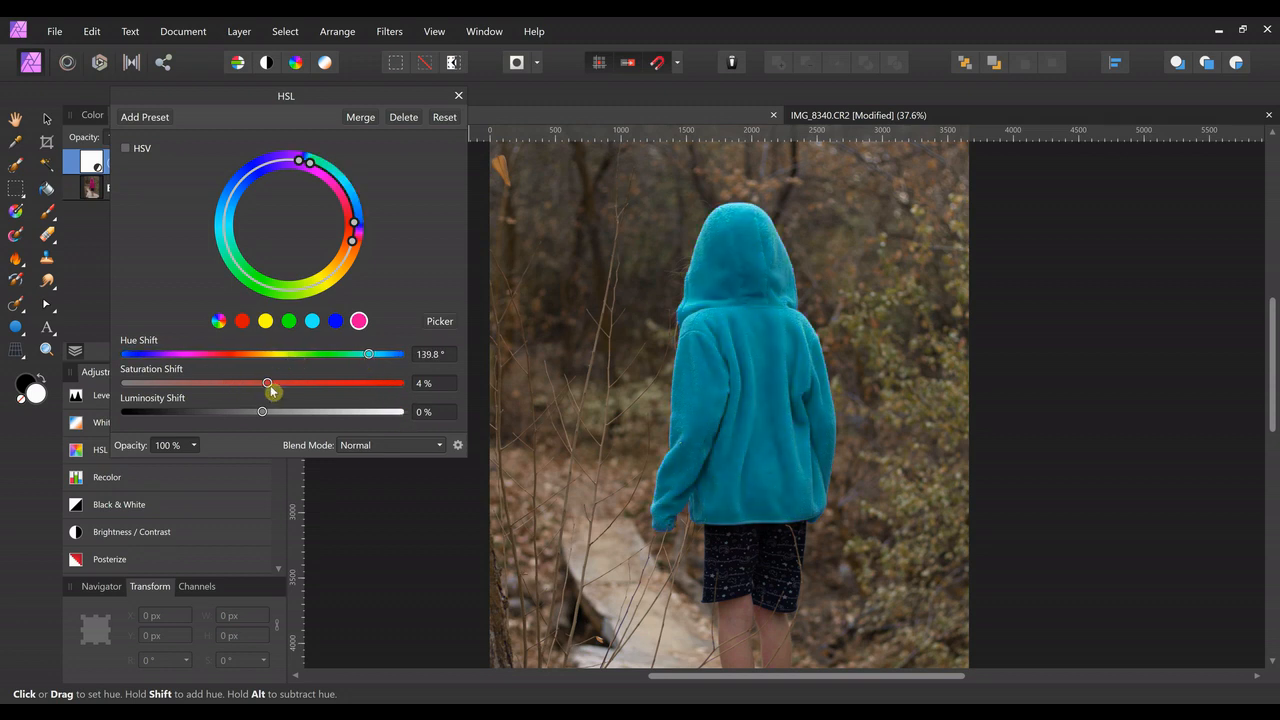
{"action": "mouse_move", "coordinate": [267, 383]}
{"action": "left_mouse_down"}
{"action": "mouse_move", "coordinate": [118, 385]}
{"action": "mouse_move", "coordinate": [402, 404]}
{"action": "mouse_move", "coordinate": [395, 384]}
{"action": "mouse_move", "coordinate": [265, 389]}
{"action": "left_mouse_up"}
Try the jacket range's luminosity shift at its darkest extreme and at 100%
{"action": "left_click_drag", "start_coordinate": [263, 414], "coordinate": [127, 422]}
{"action": "left_click_drag", "start_coordinate": [128, 417], "coordinate": [398, 428]}
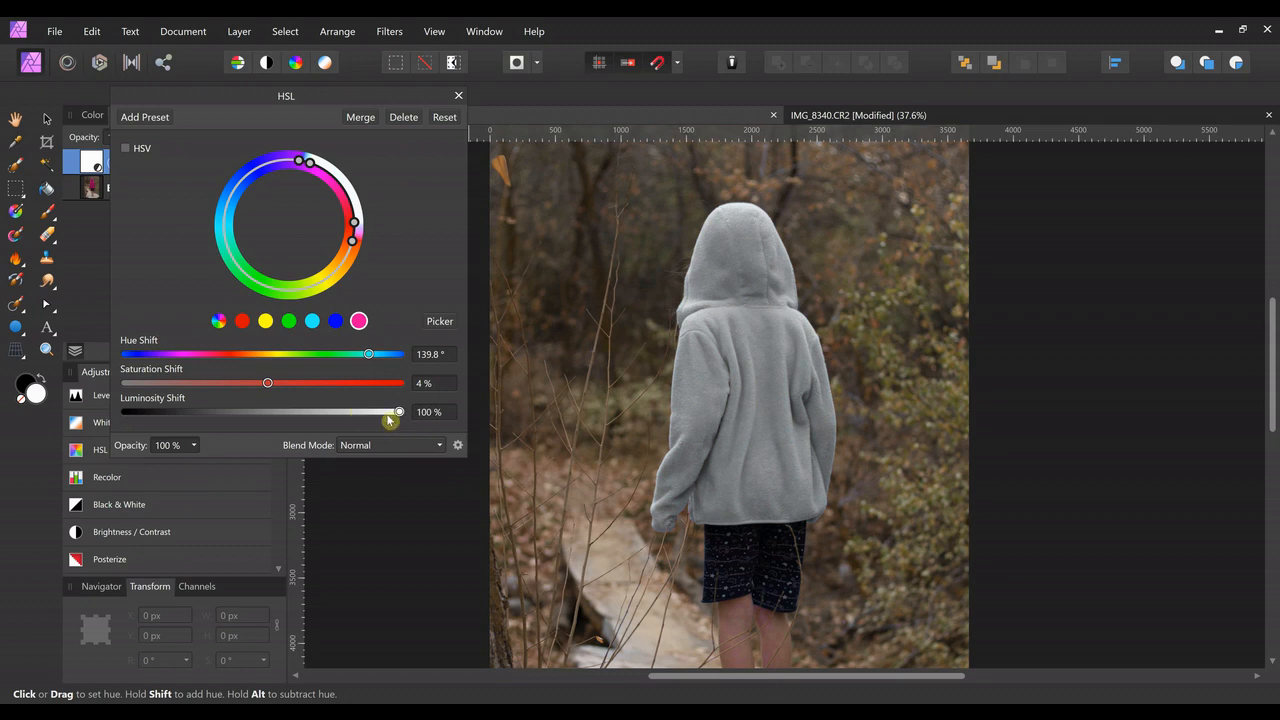
{"action": "left_click_drag", "start_coordinate": [398, 414], "coordinate": [420, 440]}
Switch the adjustment to HSV mode, and set the jacket range's saturation shift to 9% and luminosity shift to -100%
{"action": "mouse_move", "coordinate": [269, 388]}
{"action": "left_mouse_down"}
{"action": "mouse_move", "coordinate": [126, 398]}
{"action": "mouse_move", "coordinate": [278, 410]}
{"action": "left_mouse_up"}
{"action": "left_click_drag", "start_coordinate": [399, 411], "coordinate": [277, 417]}
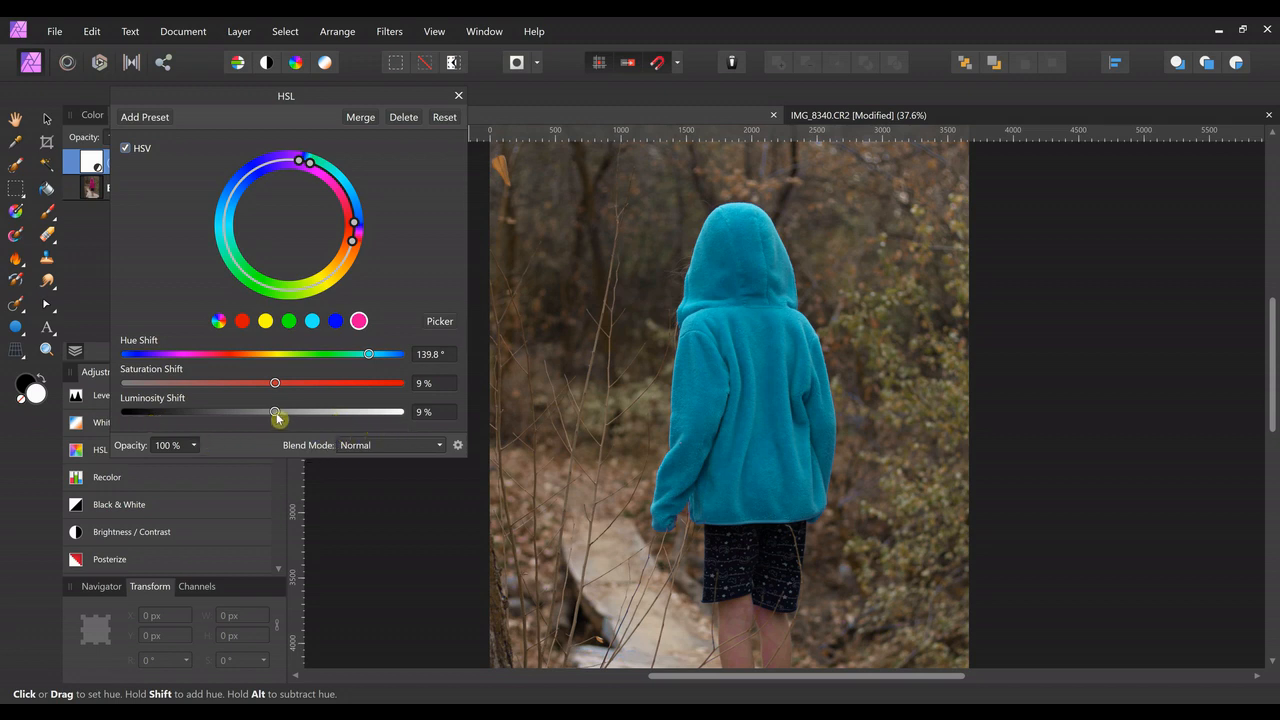
{"action": "left_click_drag", "start_coordinate": [277, 416], "coordinate": [134, 425]}
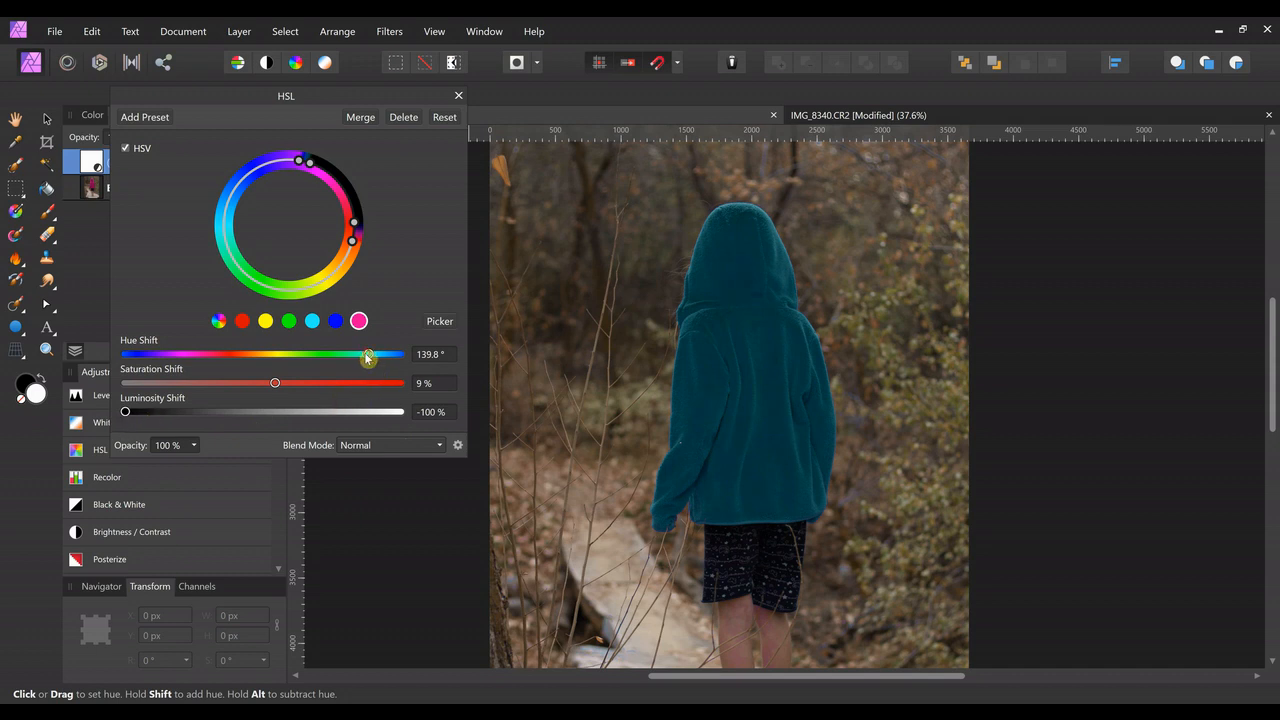
Turn the jacket blue by setting its range's hue shift to 116.6° and luminosity shift to 11%
{"action": "mouse_move", "coordinate": [365, 355]}
{"action": "left_mouse_down"}
{"action": "mouse_move", "coordinate": [341, 358]}
{"action": "mouse_move", "coordinate": [353, 364]}
{"action": "left_mouse_up"}
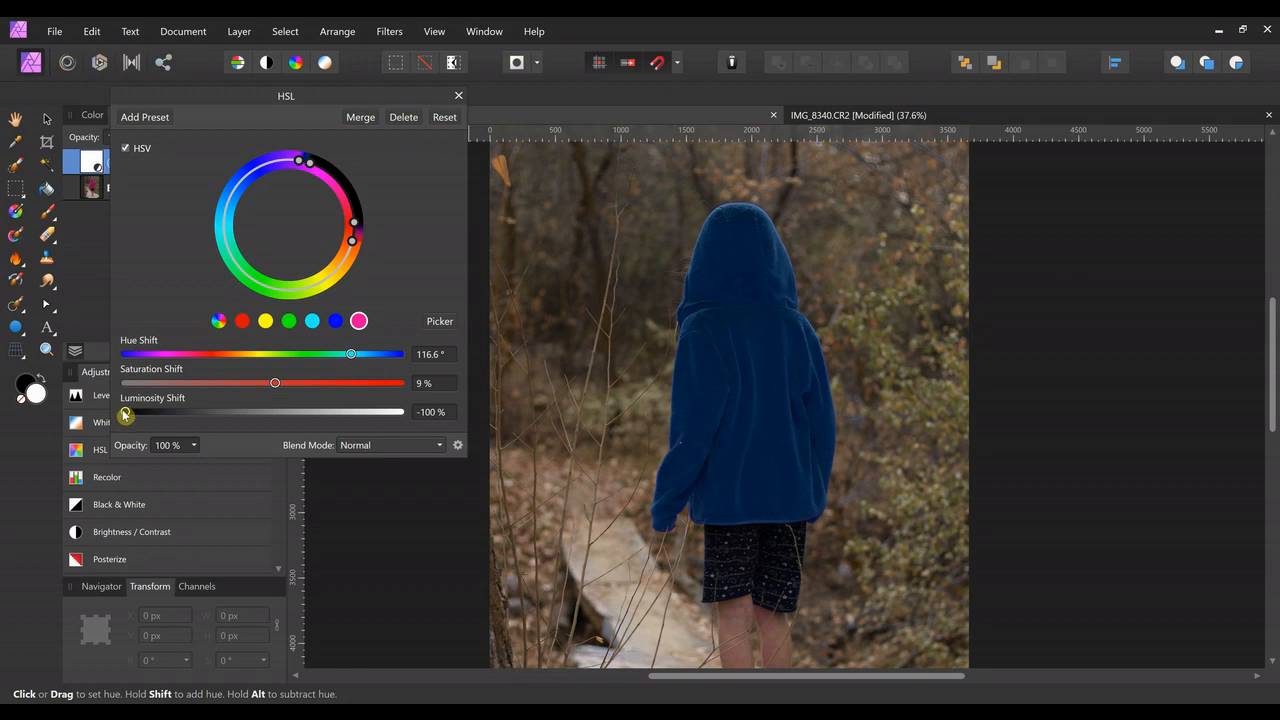
{"action": "left_click_drag", "start_coordinate": [124, 414], "coordinate": [391, 422]}
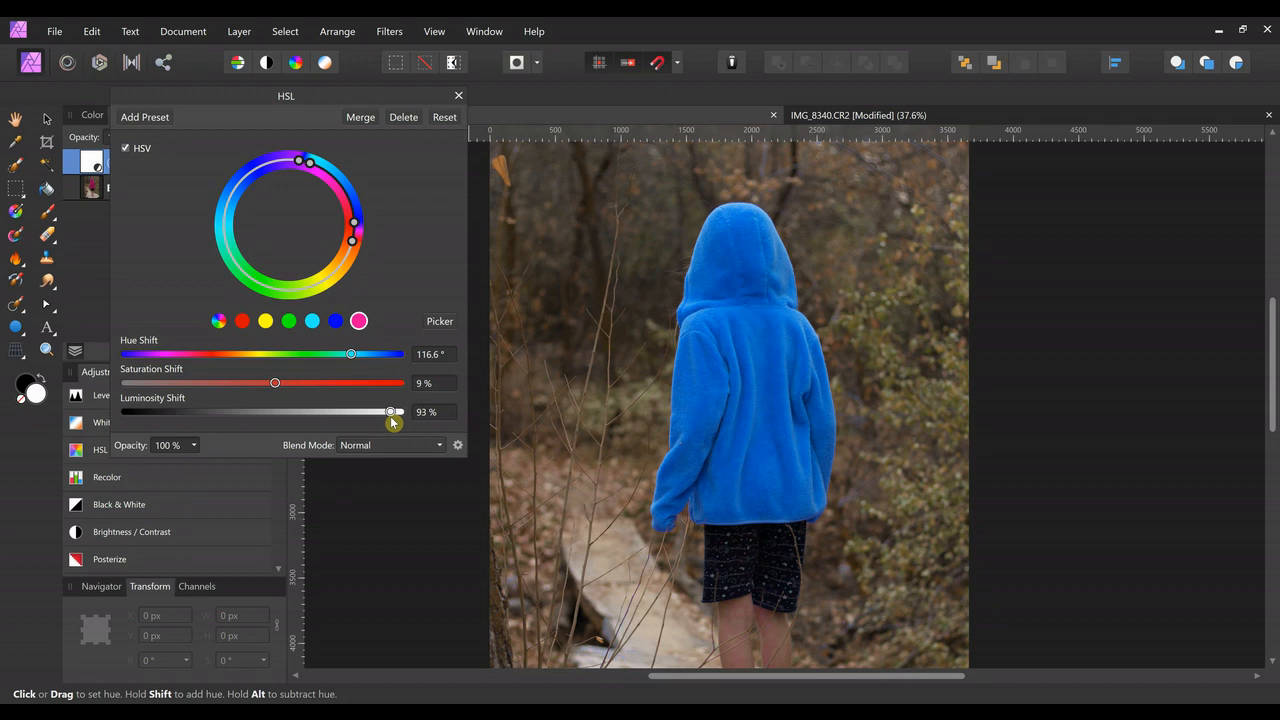
{"action": "left_click_drag", "start_coordinate": [391, 420], "coordinate": [278, 416]}
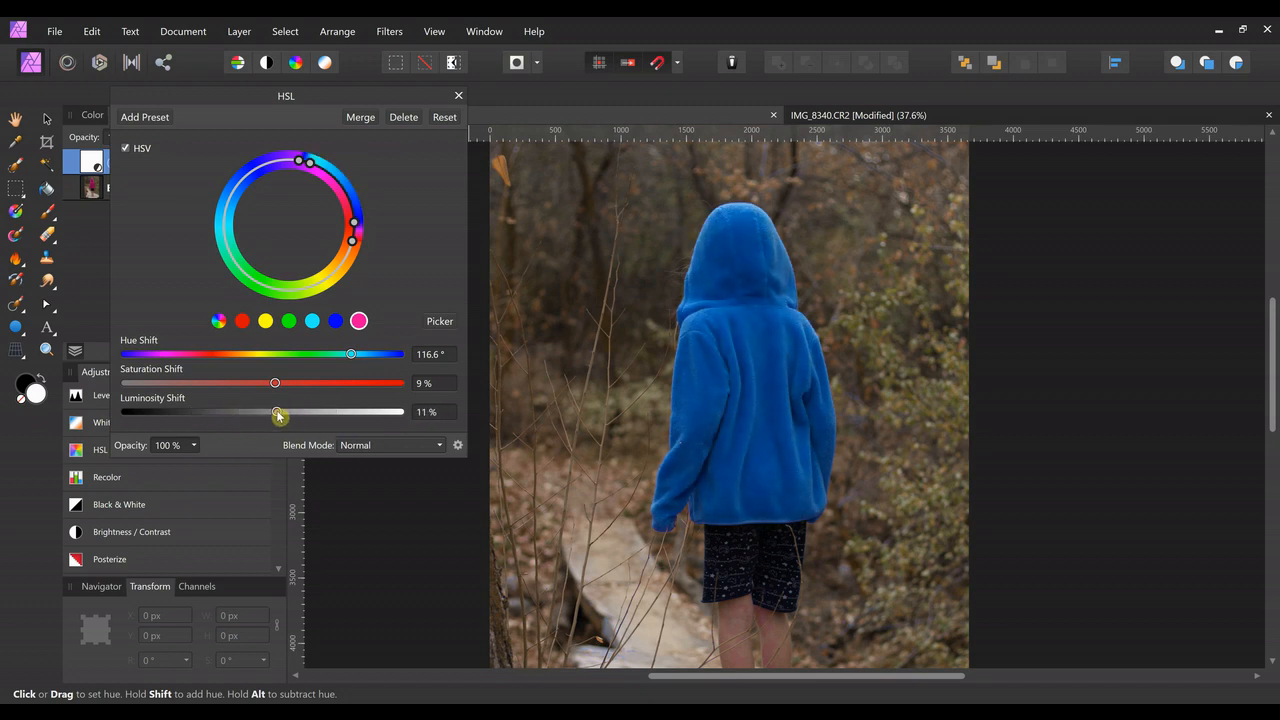
Compare the jacket with HSV mode off and on, setting its range's luminosity shift to 100% and saturation shift to 14%
{"action": "left_click", "coordinate": [127, 150]}
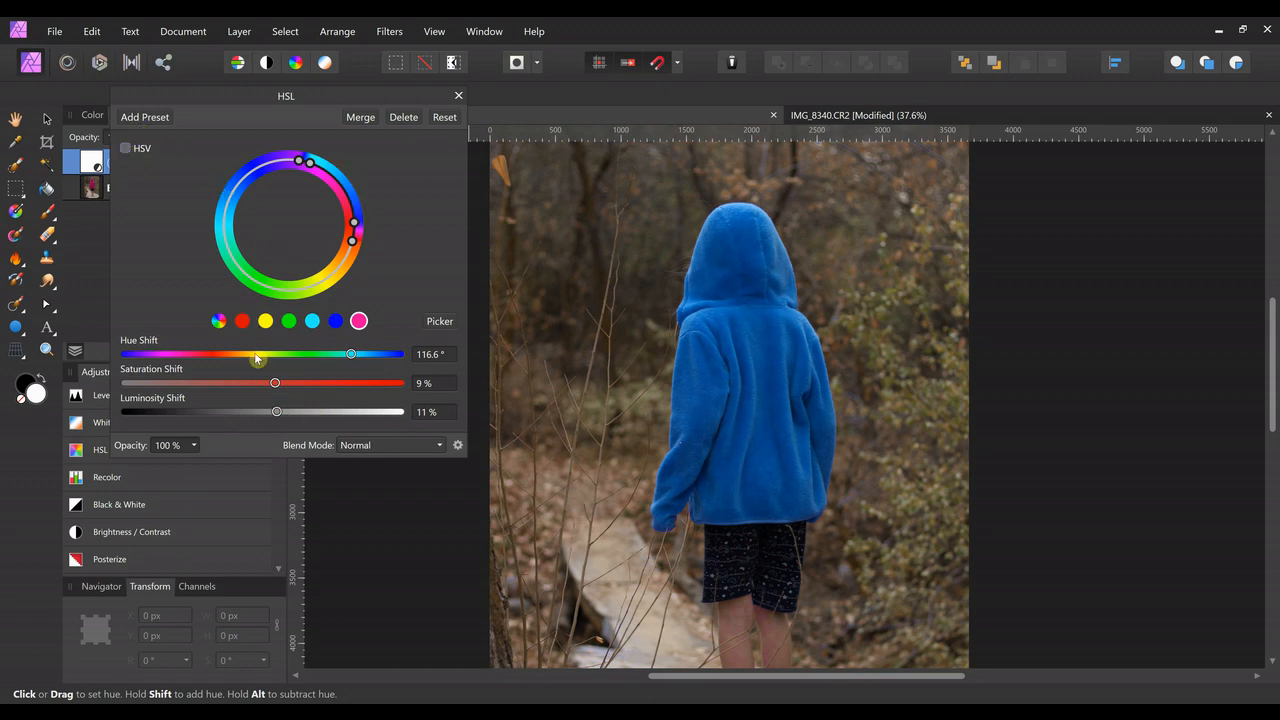
{"action": "left_click_drag", "start_coordinate": [279, 413], "coordinate": [407, 395]}
{"action": "left_click", "coordinate": [127, 150]}
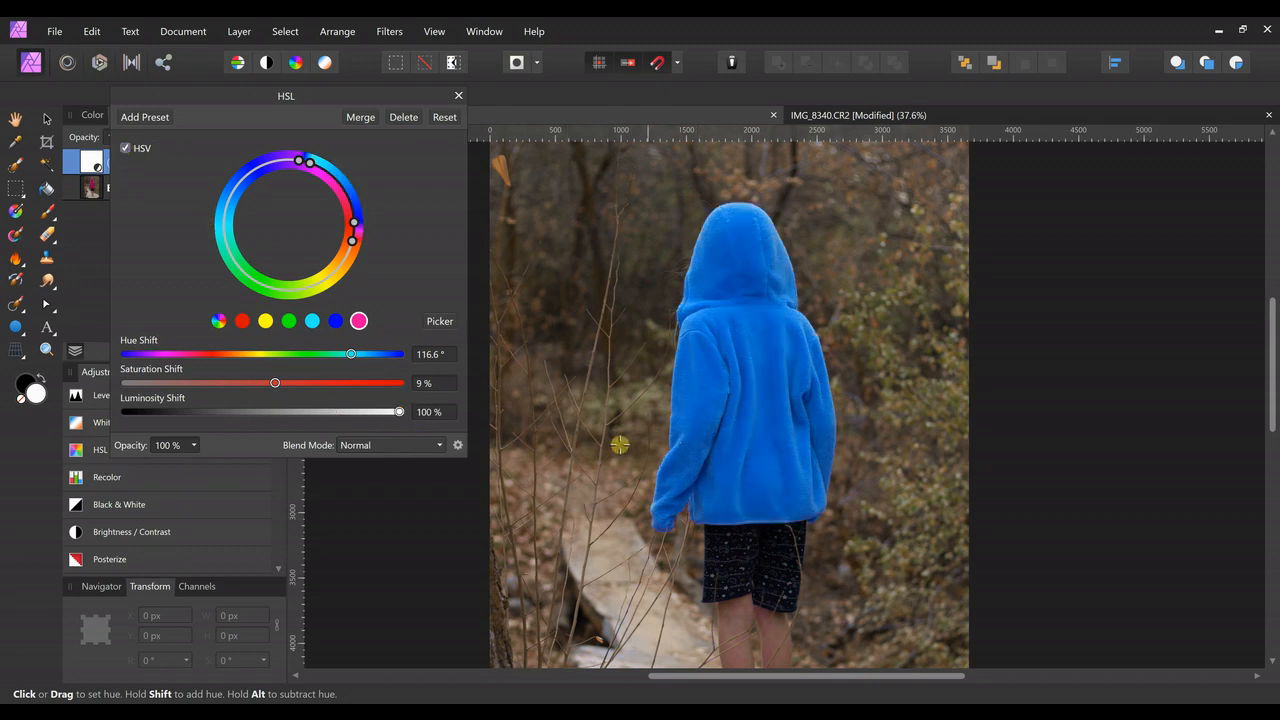
{"action": "mouse_move", "coordinate": [285, 384]}
{"action": "left_mouse_down"}
{"action": "mouse_move", "coordinate": [238, 386]}
{"action": "mouse_move", "coordinate": [283, 408]}
{"action": "left_mouse_up"}
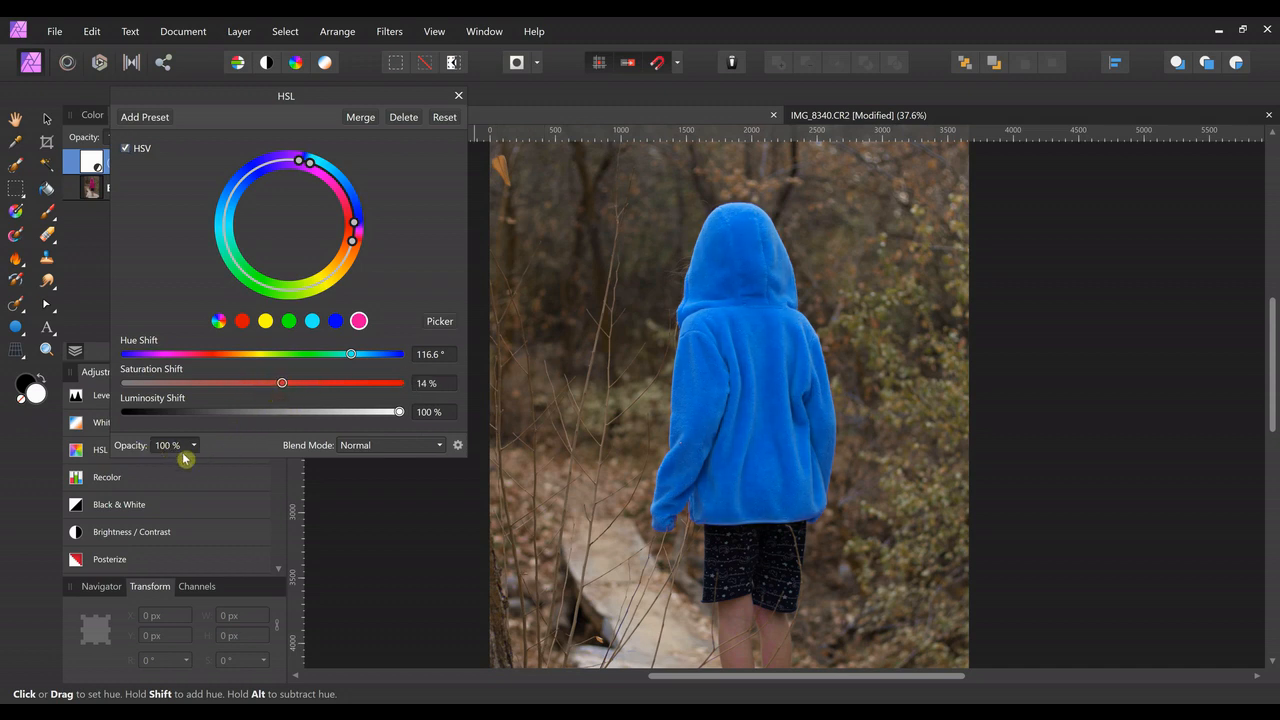
Reduce the HSL adjustment's opacity to 82% and set the dark end of its source layer blend range to 2.3% in, 82.1% out
{"action": "left_click", "coordinate": [195, 448]}
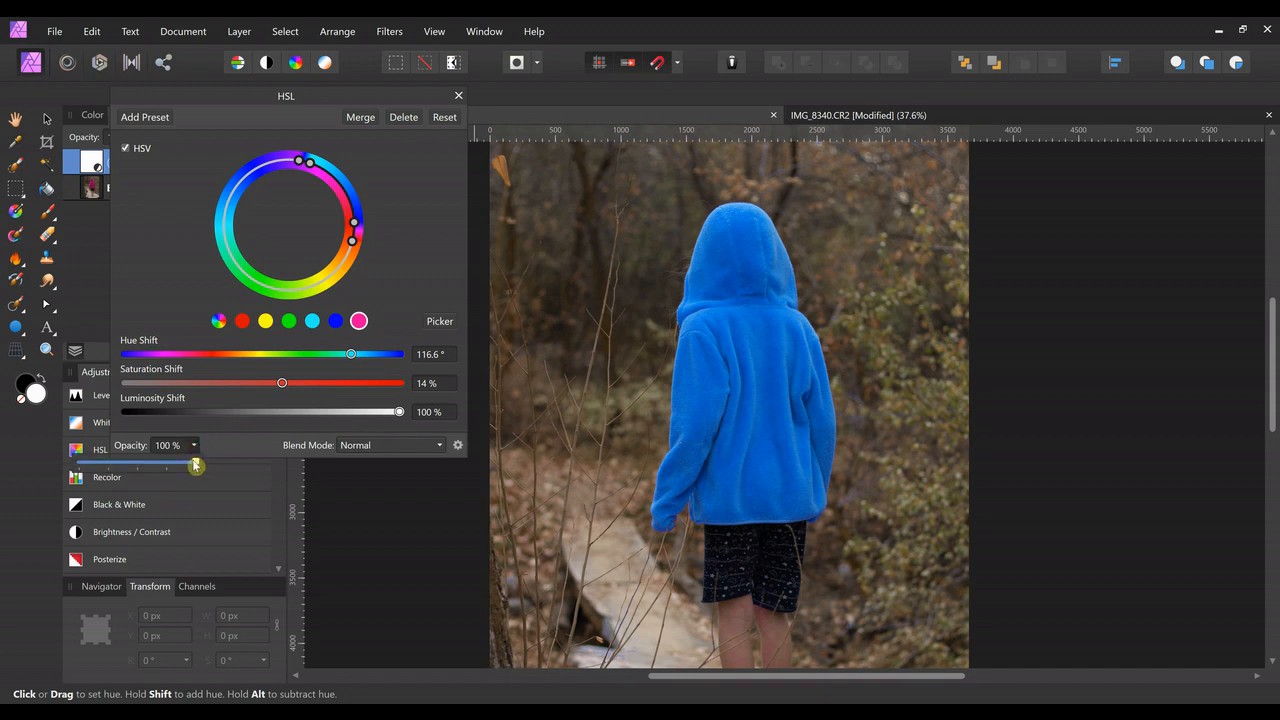
{"action": "left_click_drag", "start_coordinate": [195, 465], "coordinate": [177, 476]}
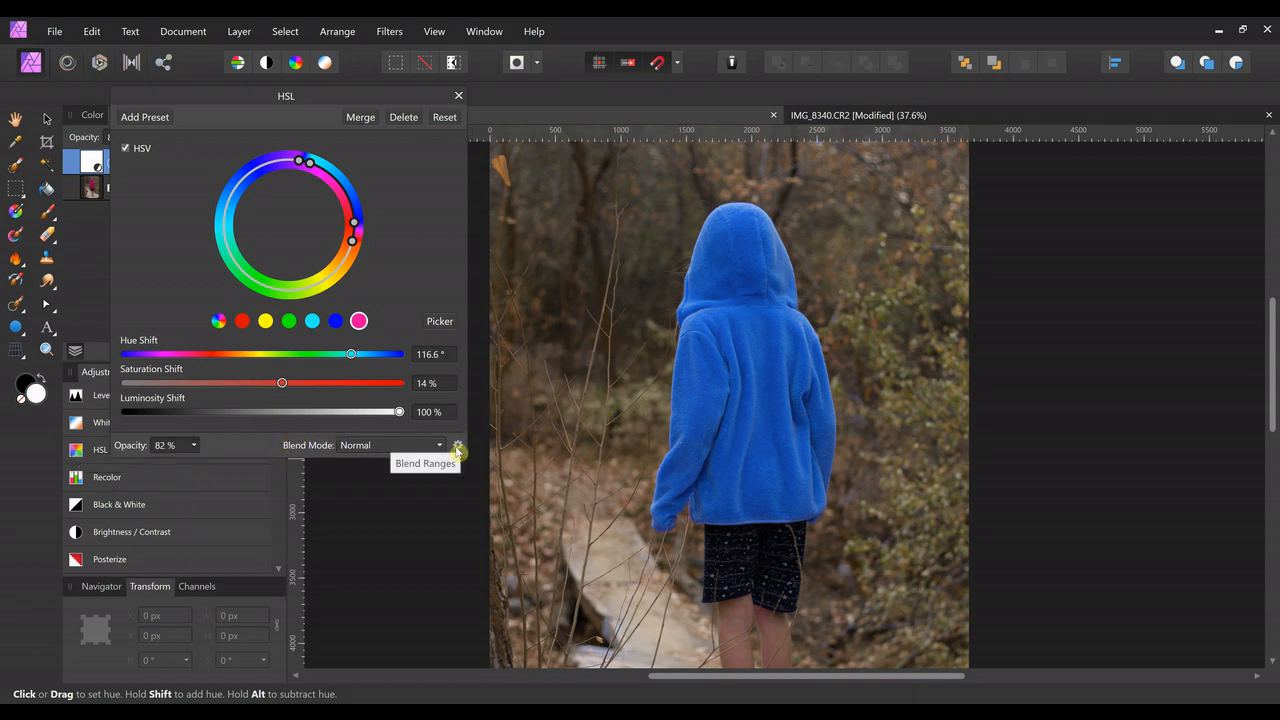
{"action": "left_click", "coordinate": [457, 450]}
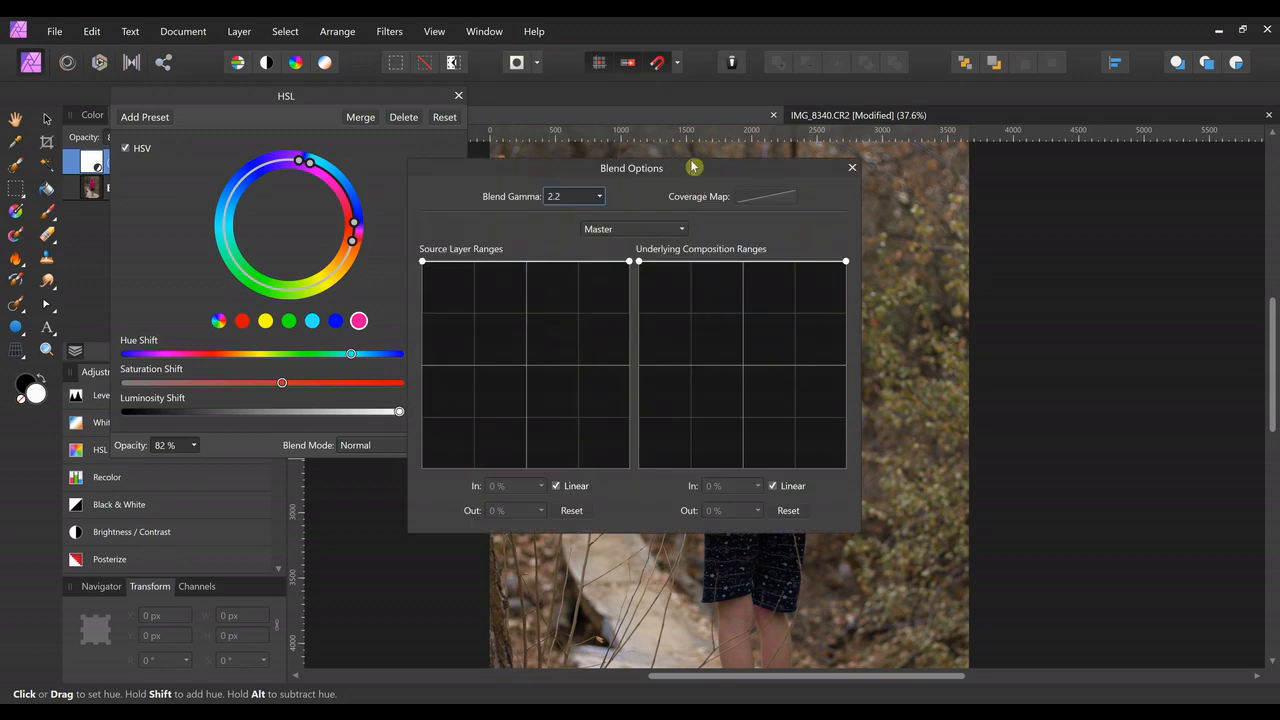
{"action": "left_click_drag", "start_coordinate": [691, 166], "coordinate": [647, 148]}
{"action": "left_click_drag", "start_coordinate": [552, 124], "coordinate": [358, 58]}
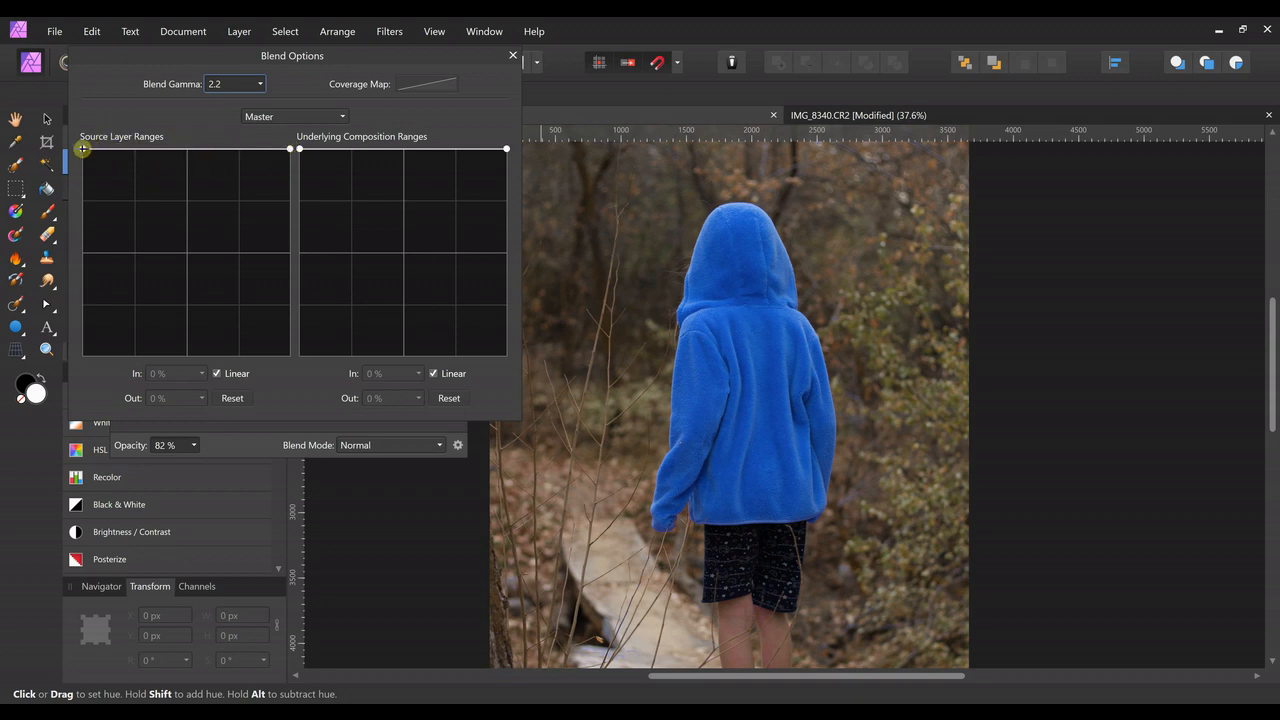
{"action": "left_click_drag", "start_coordinate": [83, 148], "coordinate": [114, 189]}
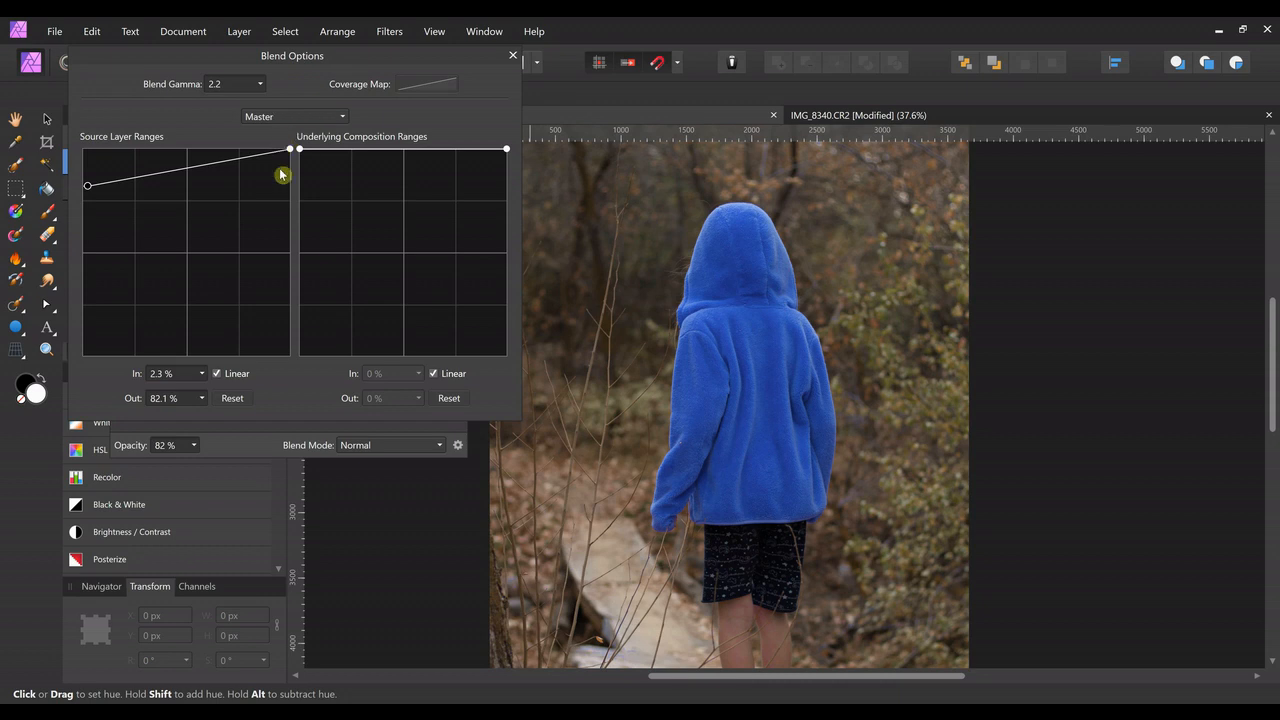
{"action": "left_click", "coordinate": [513, 55]}
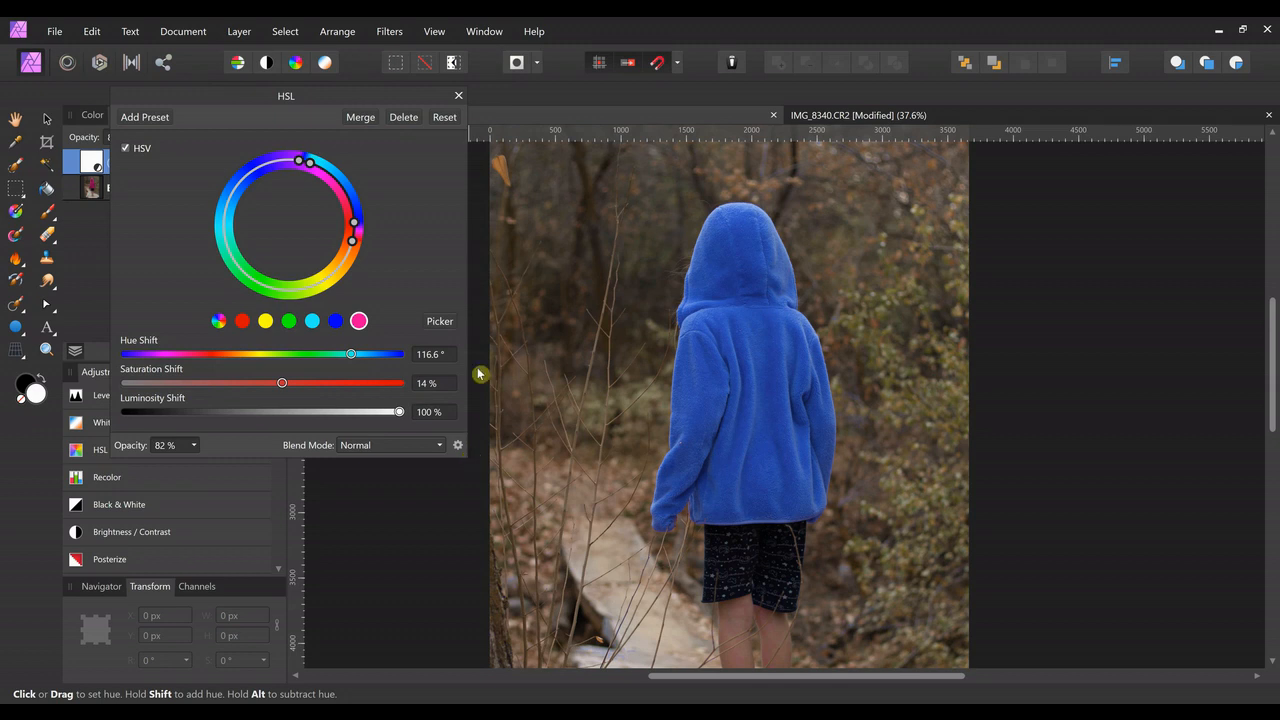
{"action": "left_click", "coordinate": [458, 95]}
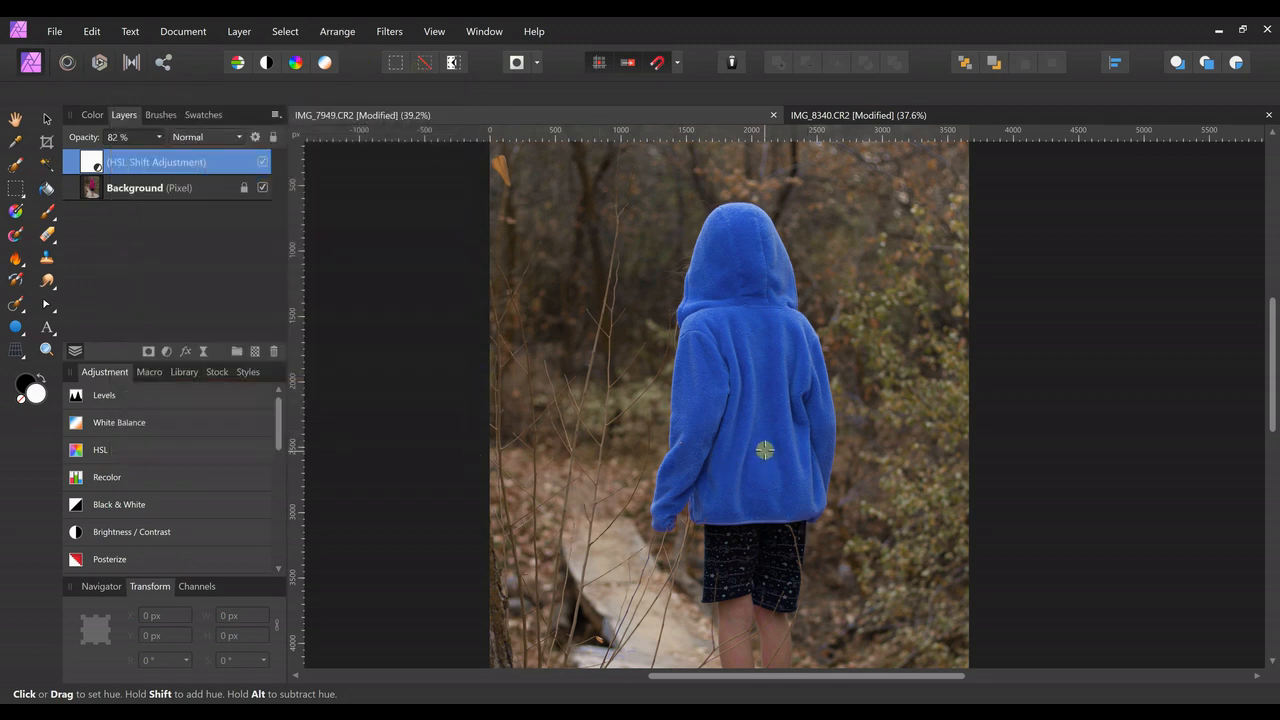
Paint black on the HSL adjustment's mask over the shoes and legs with a soft brush about 323 px wide to remove the blue spill
{"action": "scroll", "coordinate": [766, 451], "scroll_direction": "up", "scroll_amount": 3}
{"action": "left_click_drag", "start_coordinate": [844, 655], "coordinate": [801, 361]}
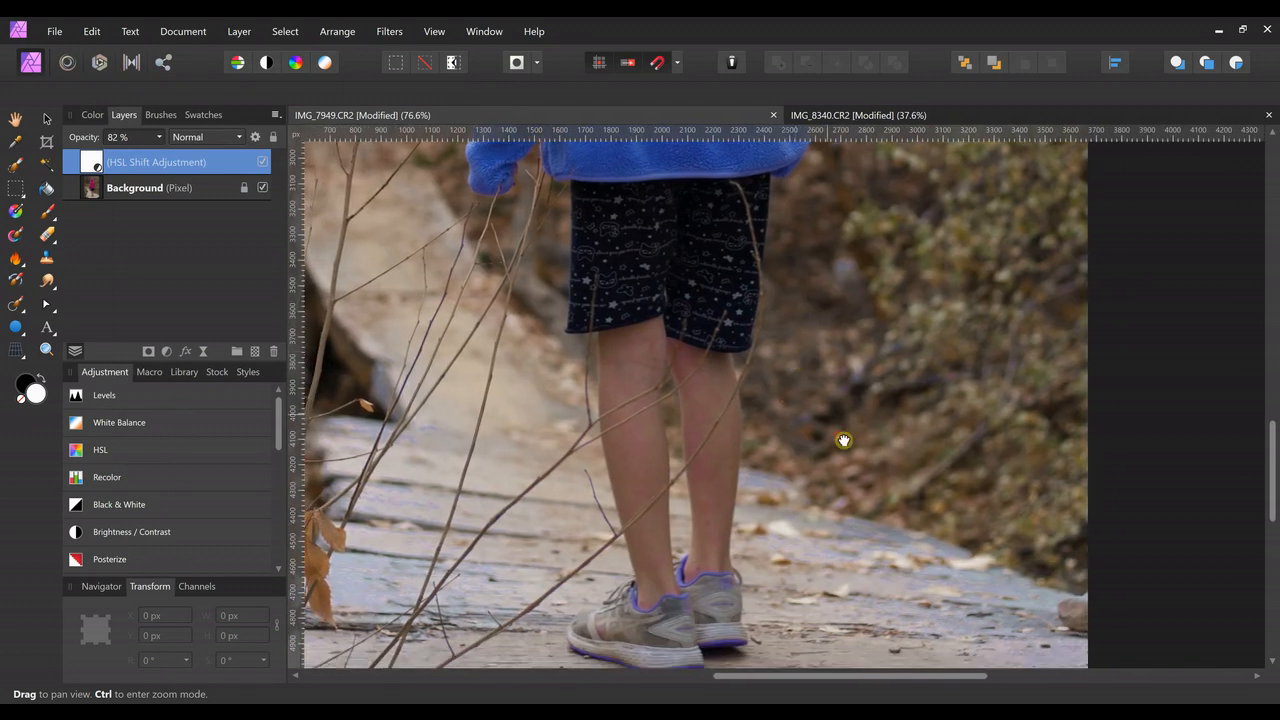
{"action": "left_click_drag", "start_coordinate": [844, 441], "coordinate": [846, 427]}
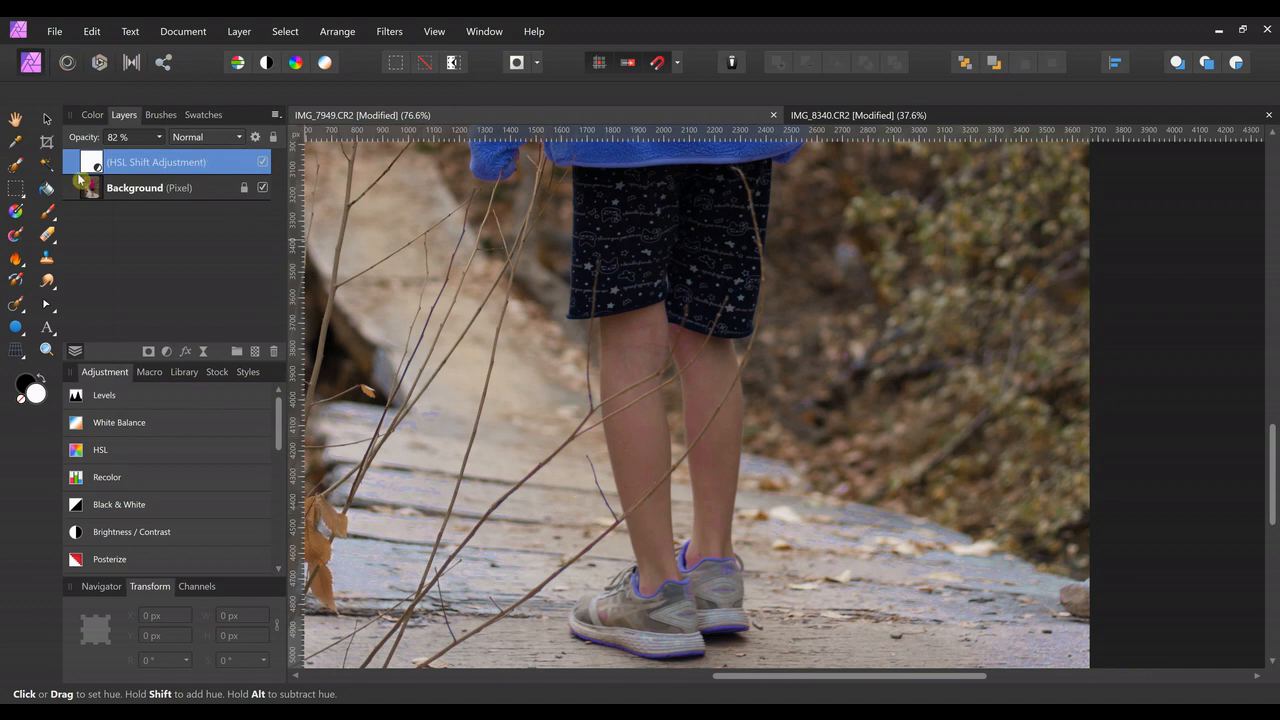
{"action": "left_click", "coordinate": [50, 212]}
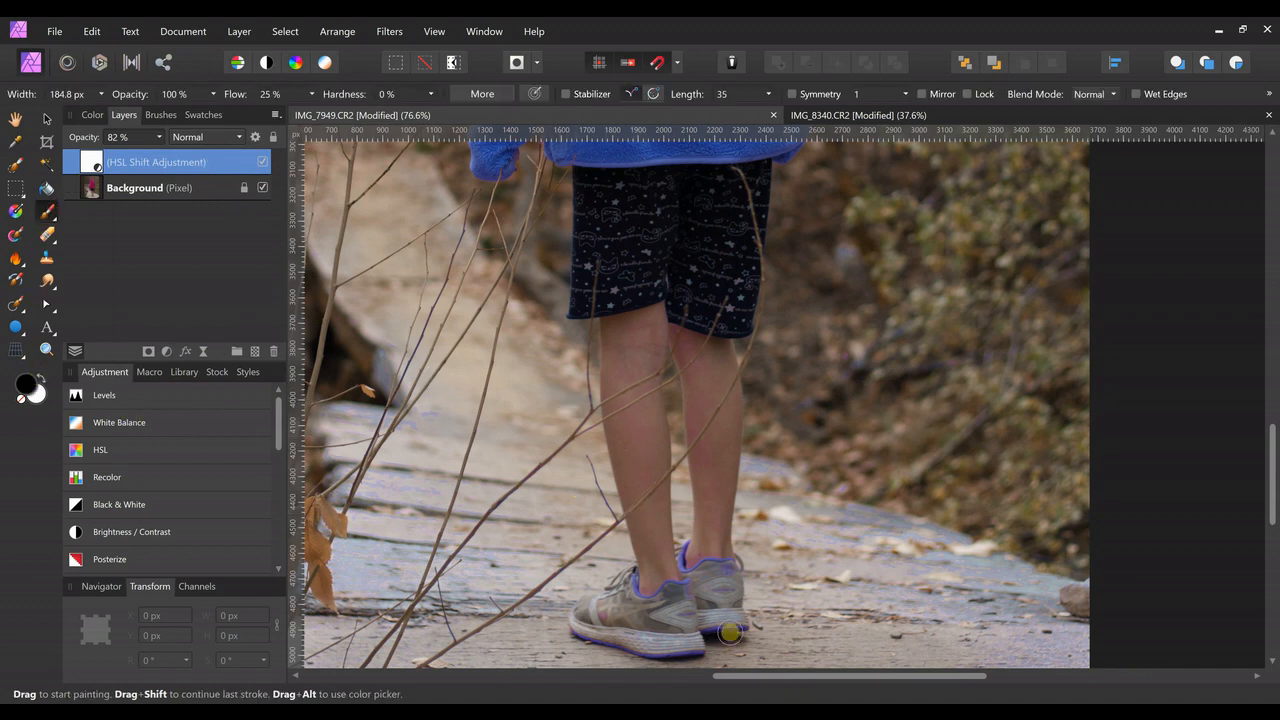
{"action": "key", "text": "bracketright"}
{"action": "key", "text": "bracketright"}
{"action": "key", "text": "bracketright"}
{"action": "mouse_move", "coordinate": [686, 545]}
{"action": "left_mouse_down"}
{"action": "mouse_move", "coordinate": [699, 577]}
{"action": "mouse_move", "coordinate": [704, 556]}
{"action": "mouse_move", "coordinate": [733, 581]}
{"action": "mouse_move", "coordinate": [713, 617]}
{"action": "mouse_move", "coordinate": [642, 577]}
{"action": "mouse_move", "coordinate": [665, 602]}
{"action": "mouse_move", "coordinate": [658, 634]}
{"action": "mouse_move", "coordinate": [628, 619]}
{"action": "mouse_move", "coordinate": [690, 655]}
{"action": "mouse_move", "coordinate": [578, 623]}
{"action": "mouse_move", "coordinate": [630, 649]}
{"action": "mouse_move", "coordinate": [809, 647]}
{"action": "mouse_move", "coordinate": [700, 631]}
{"action": "mouse_move", "coordinate": [737, 633]}
{"action": "left_mouse_up"}
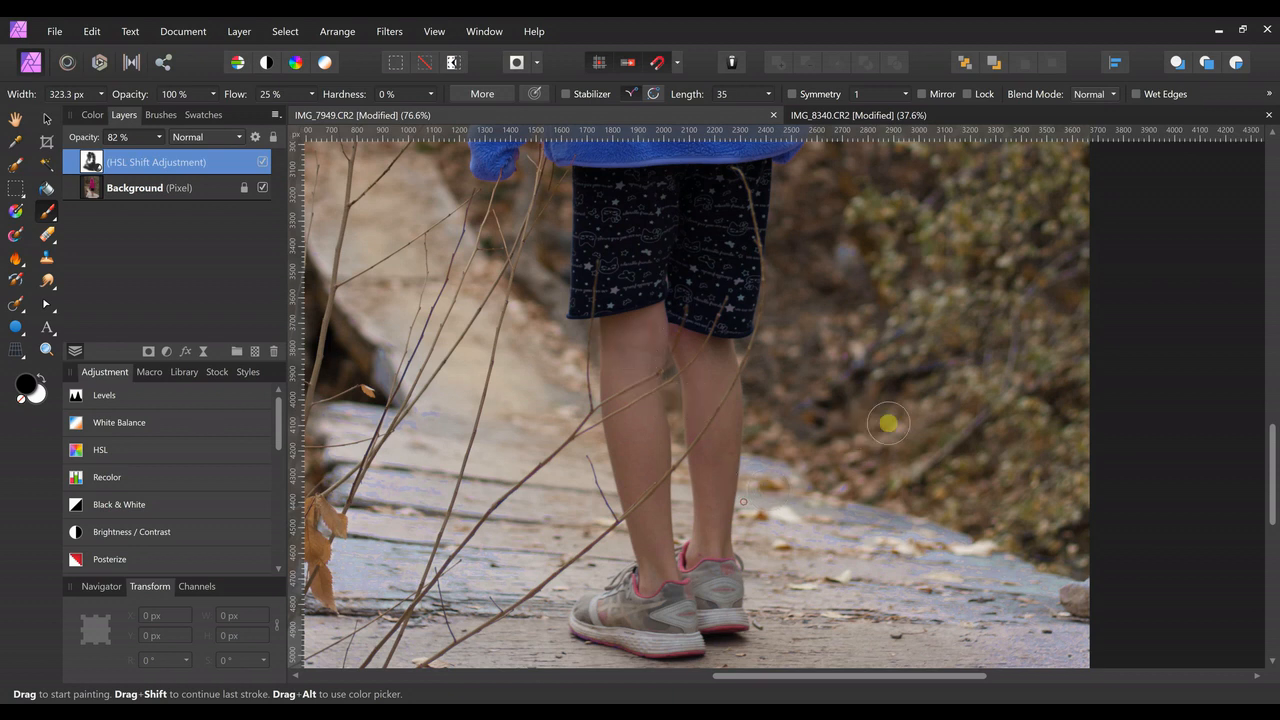
{"action": "scroll", "coordinate": [893, 440], "scroll_direction": "down", "scroll_amount": 3}
{"action": "scroll", "coordinate": [895, 438], "scroll_direction": "down", "scroll_amount": 1}
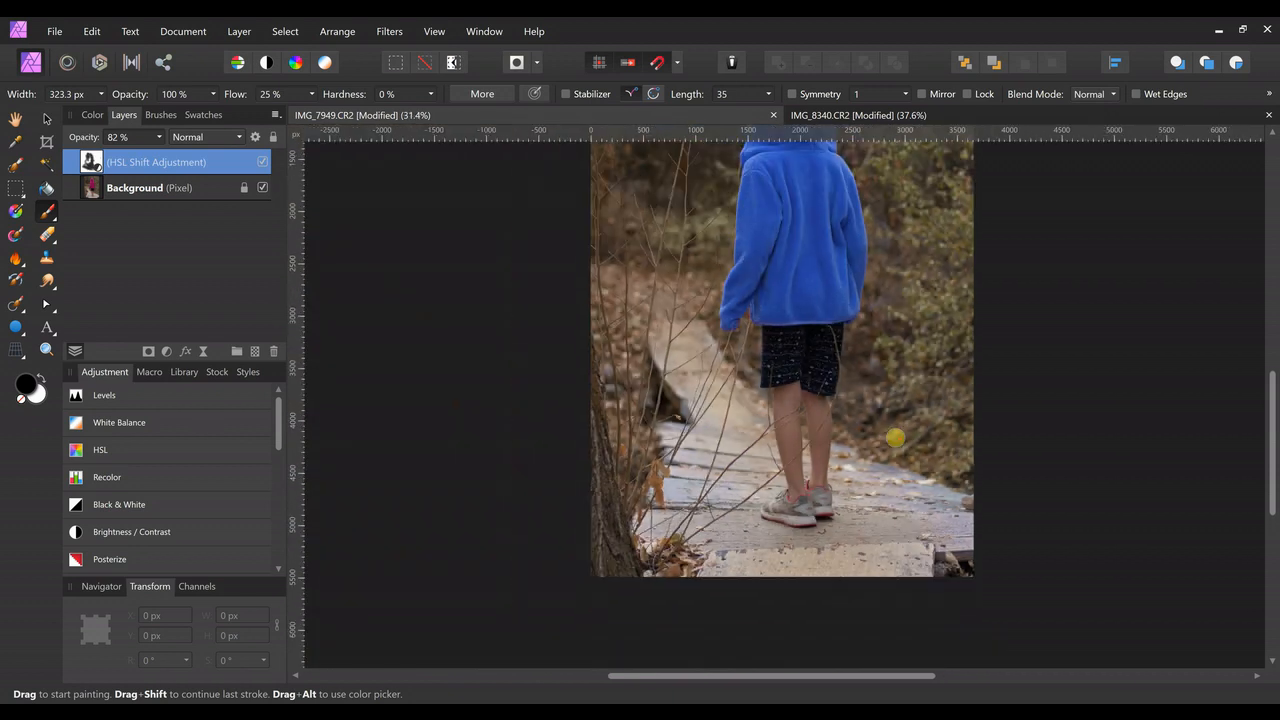
{"action": "left_click_drag", "start_coordinate": [880, 318], "coordinate": [793, 392]}
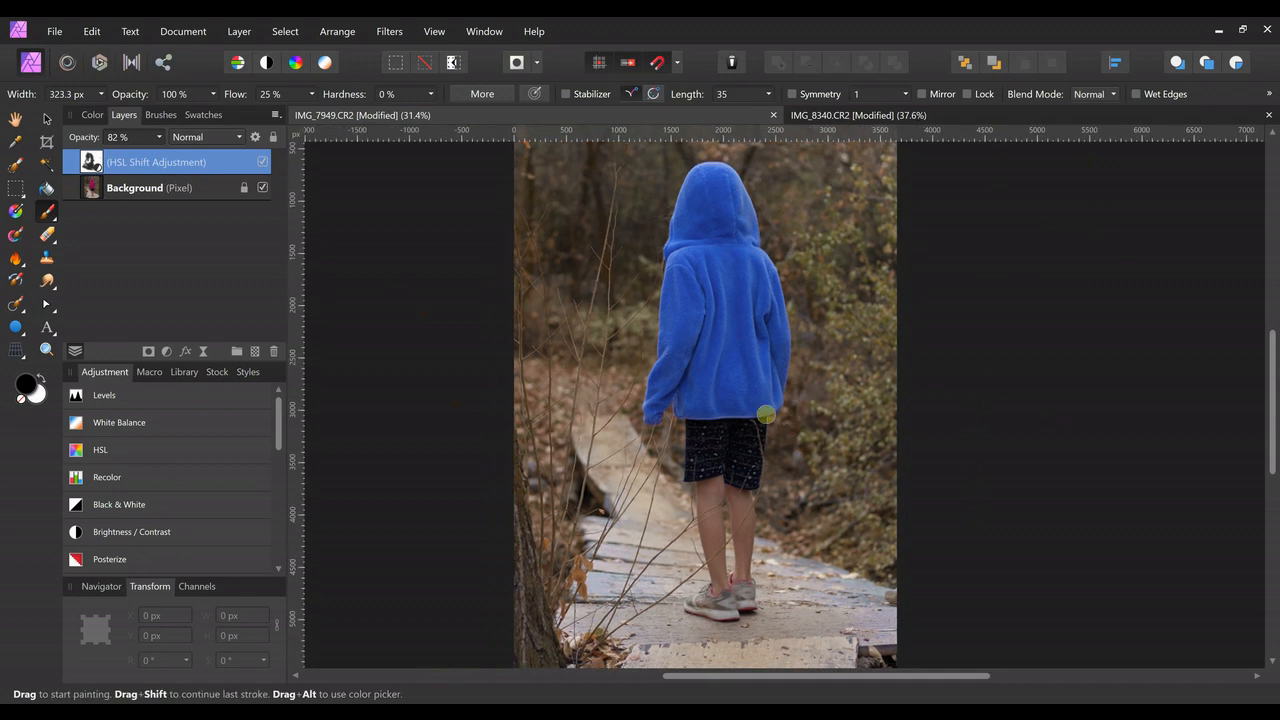
{"action": "left_click", "coordinate": [750, 370]}
Add an HSL adjustment layer to the orange rose photo IMG_8340.CR2
{"action": "left_click", "coordinate": [875, 118]}
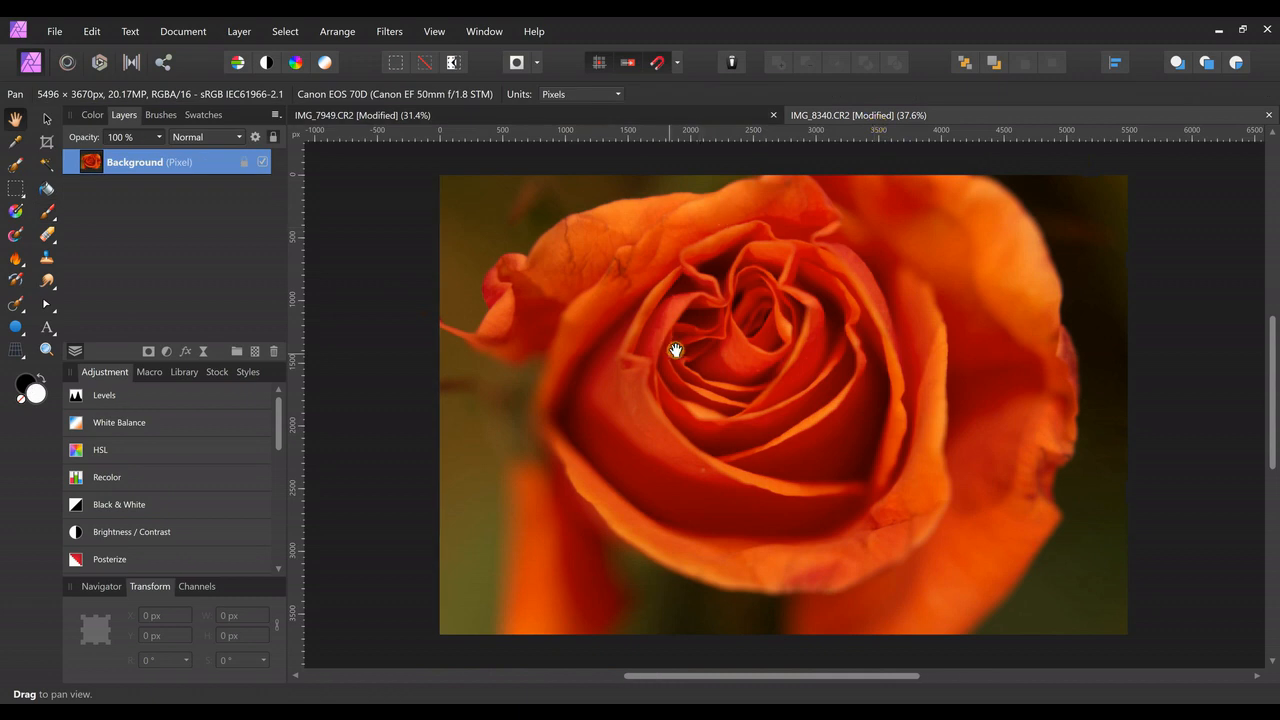
{"action": "left_click", "coordinate": [168, 356]}
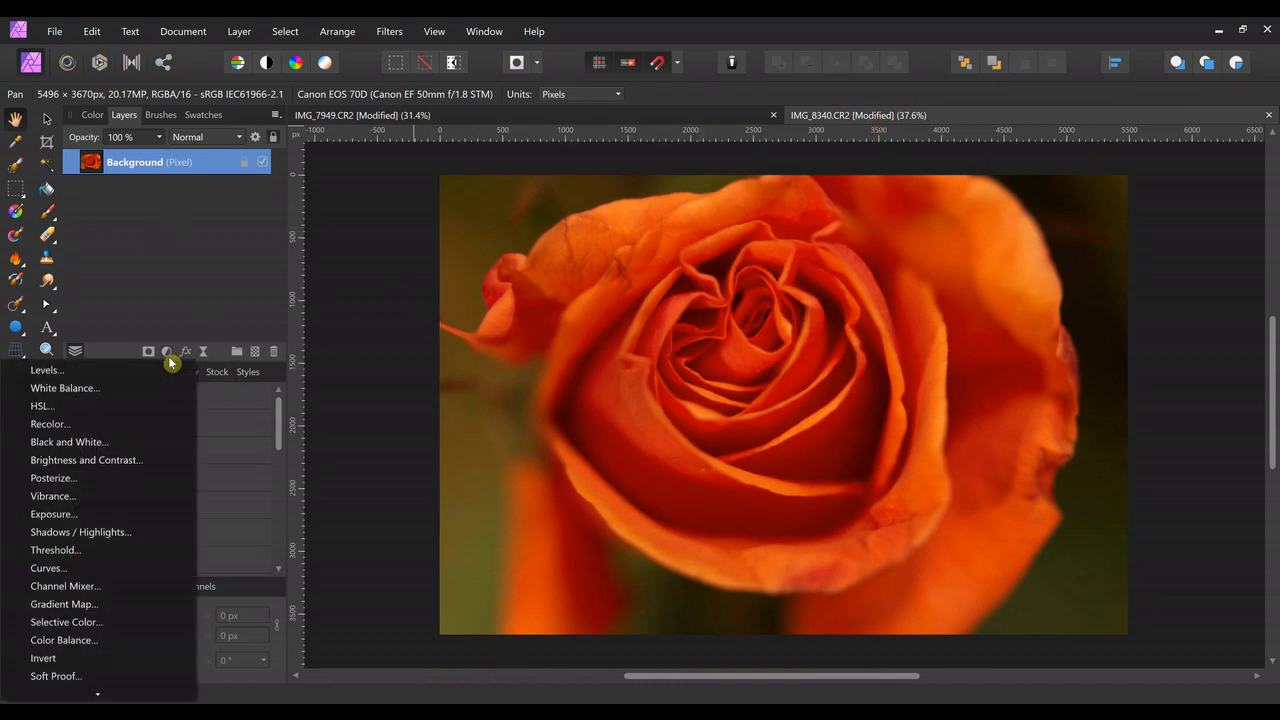
{"action": "left_click", "coordinate": [137, 409]}
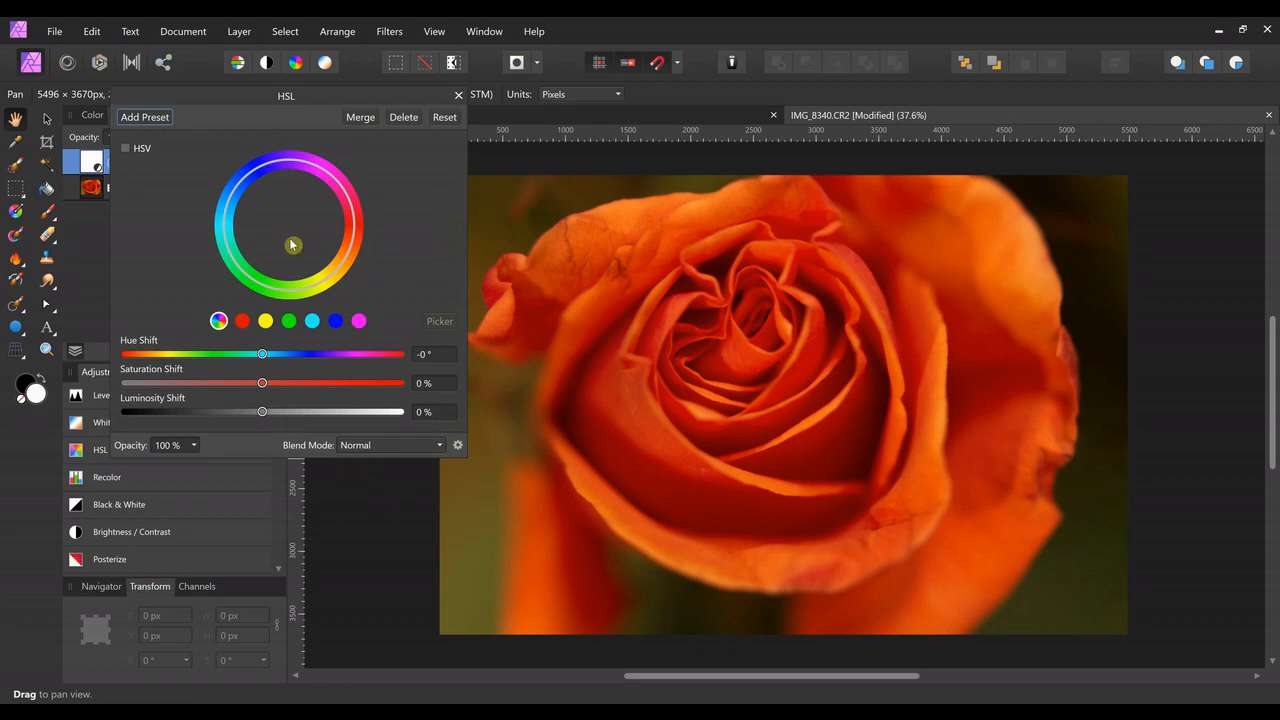
Base the adjustment's red range on a sampled petal colour, with a hue shift of 6.2° and a saturation shift of 12%
{"action": "left_click", "coordinate": [242, 320]}
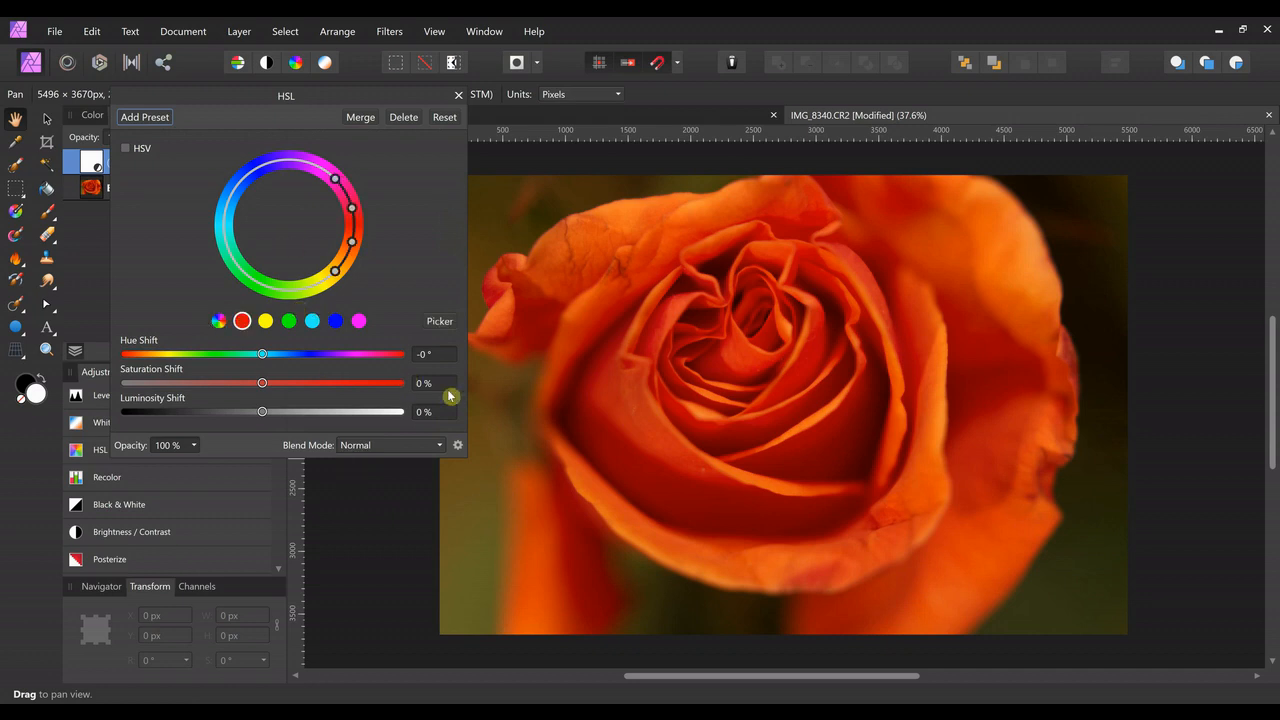
{"action": "left_click", "coordinate": [440, 321]}
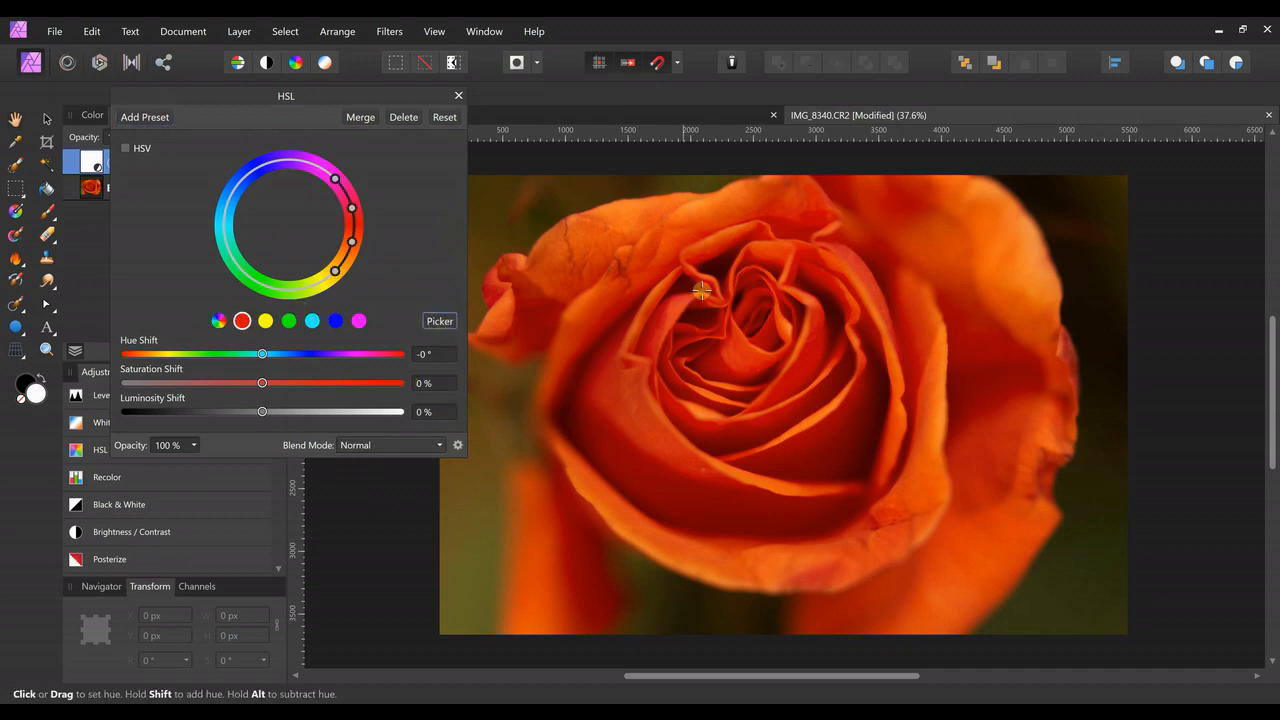
{"action": "left_click", "coordinate": [753, 214]}
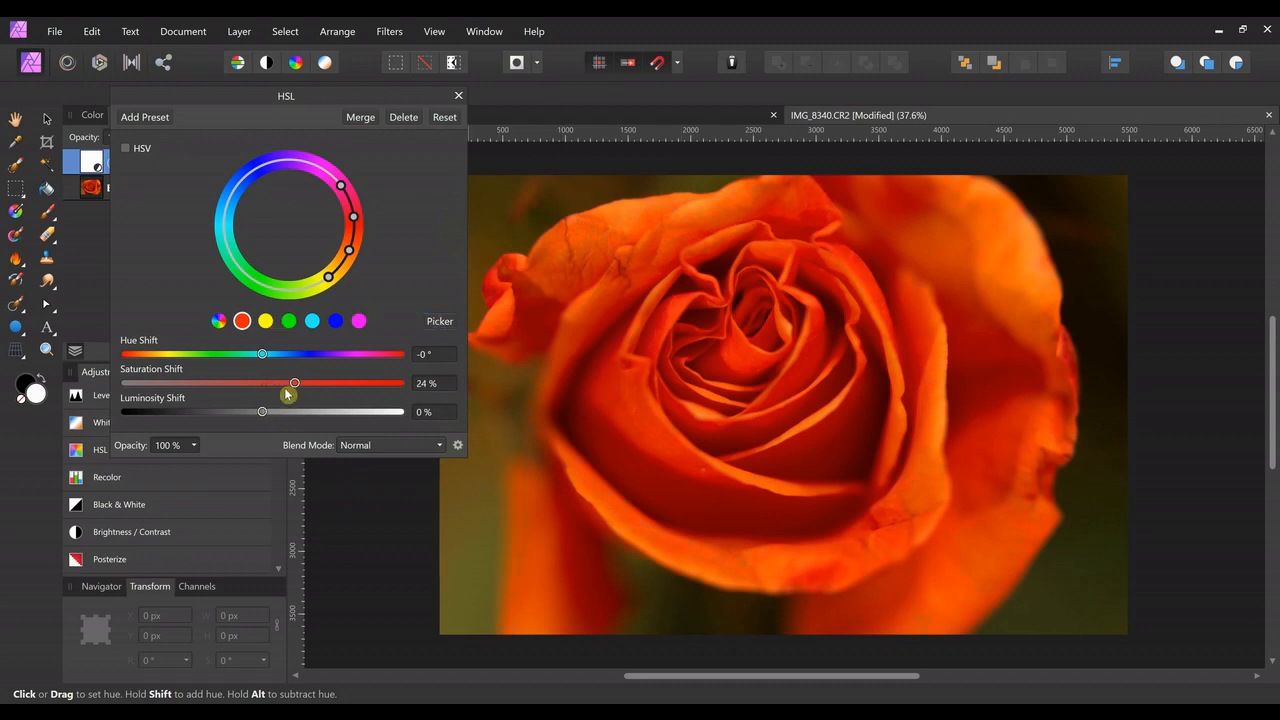
{"action": "mouse_move", "coordinate": [265, 355]}
{"action": "left_mouse_down"}
{"action": "mouse_move", "coordinate": [300, 356]}
{"action": "mouse_move", "coordinate": [267, 363]}
{"action": "left_mouse_up"}
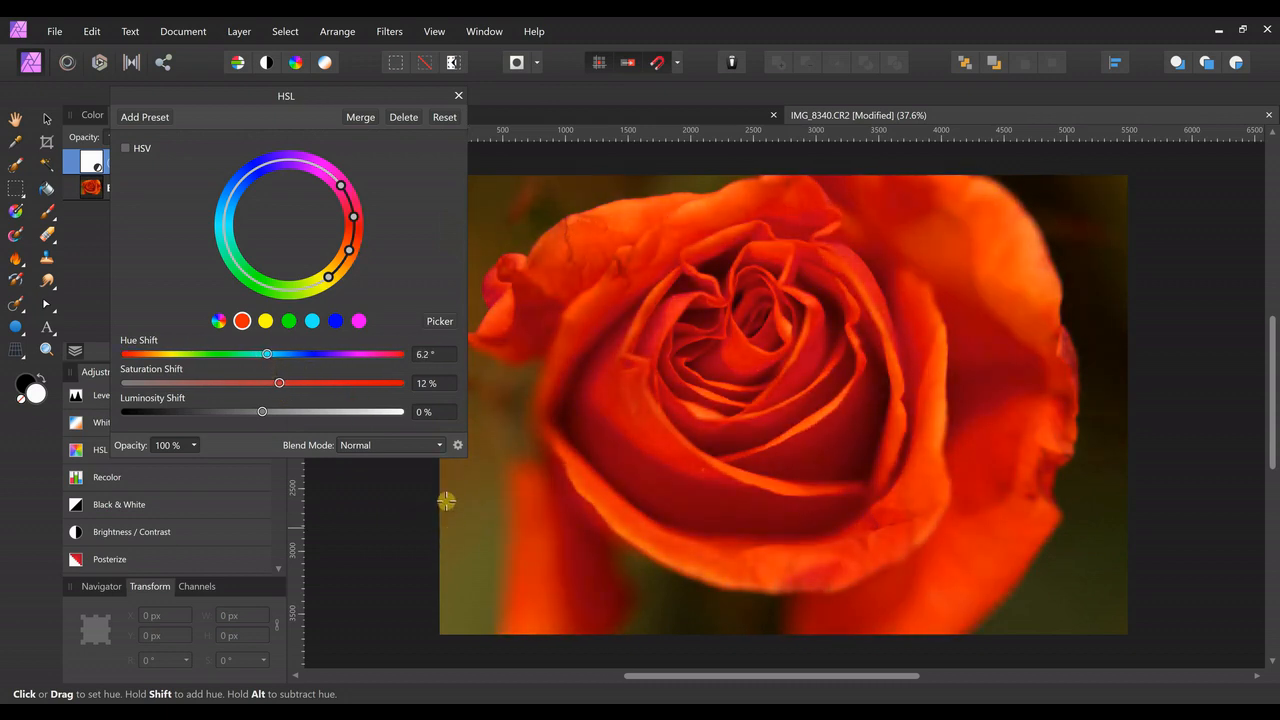
Set the adjustment's blend mode to Multiply and the red range's luminosity shift to -24%
{"action": "left_click", "coordinate": [441, 452]}
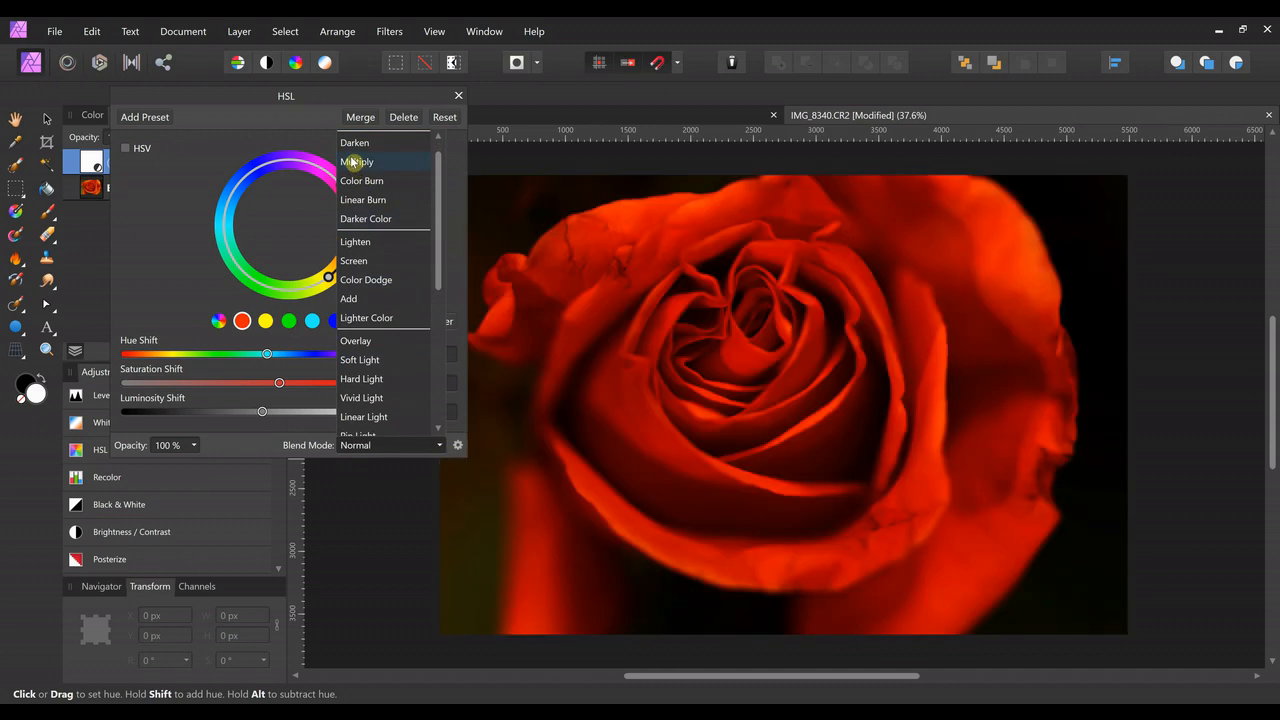
{"action": "left_click", "coordinate": [352, 162]}
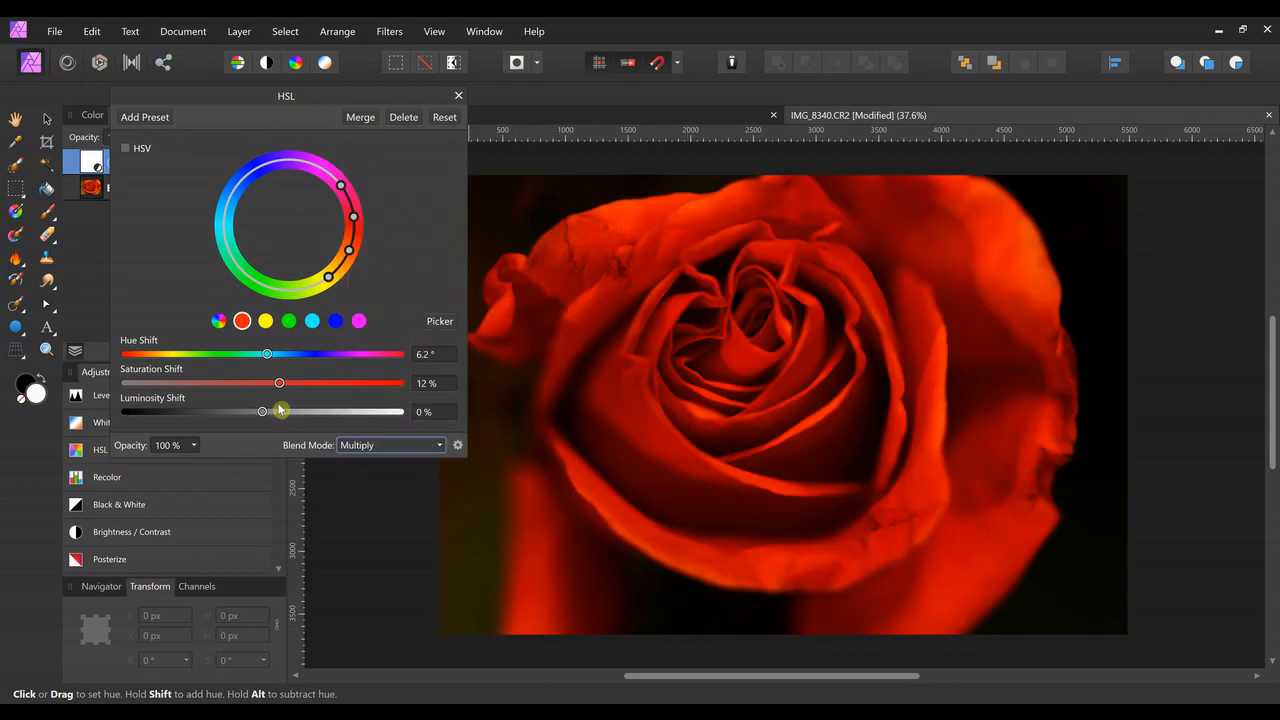
{"action": "left_click_drag", "start_coordinate": [280, 410], "coordinate": [232, 419]}
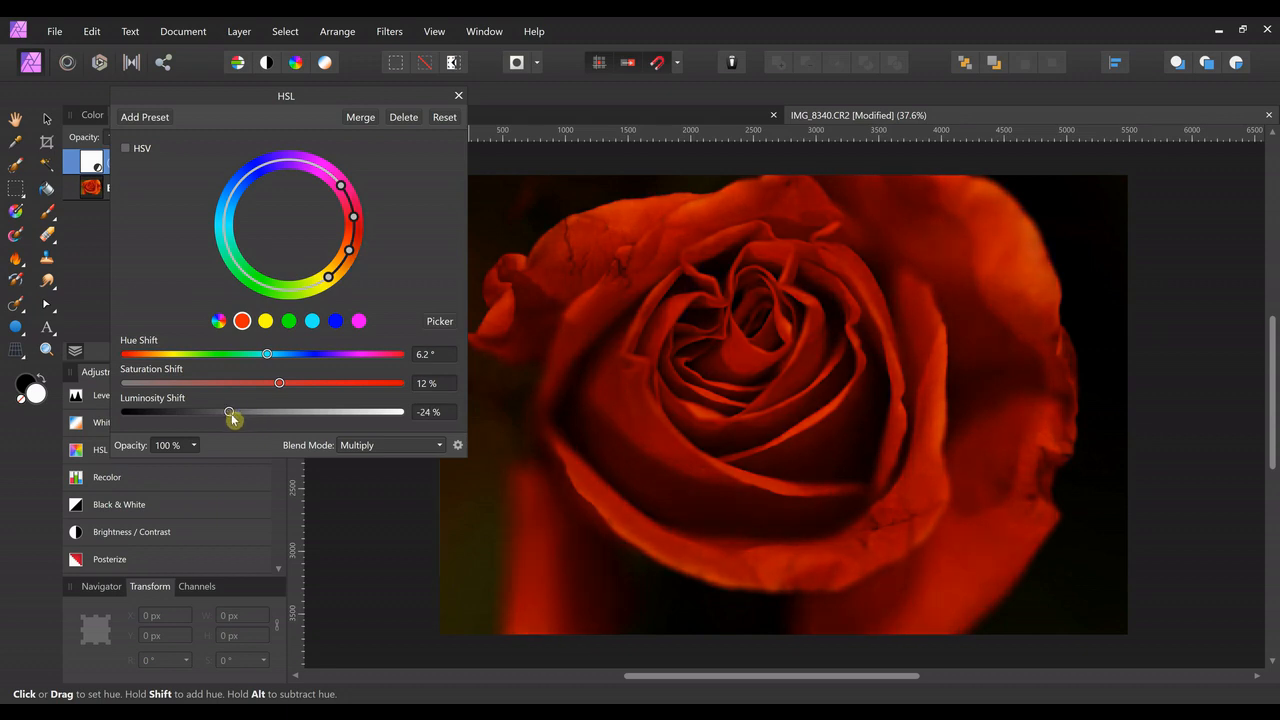
Try HSV mode on the rose's red range with luminosity shifts of -48% and 40% and saturation shifts of 69% and -34%
{"action": "left_click_drag", "start_coordinate": [278, 384], "coordinate": [212, 417]}
{"action": "left_click", "coordinate": [295, 383]}
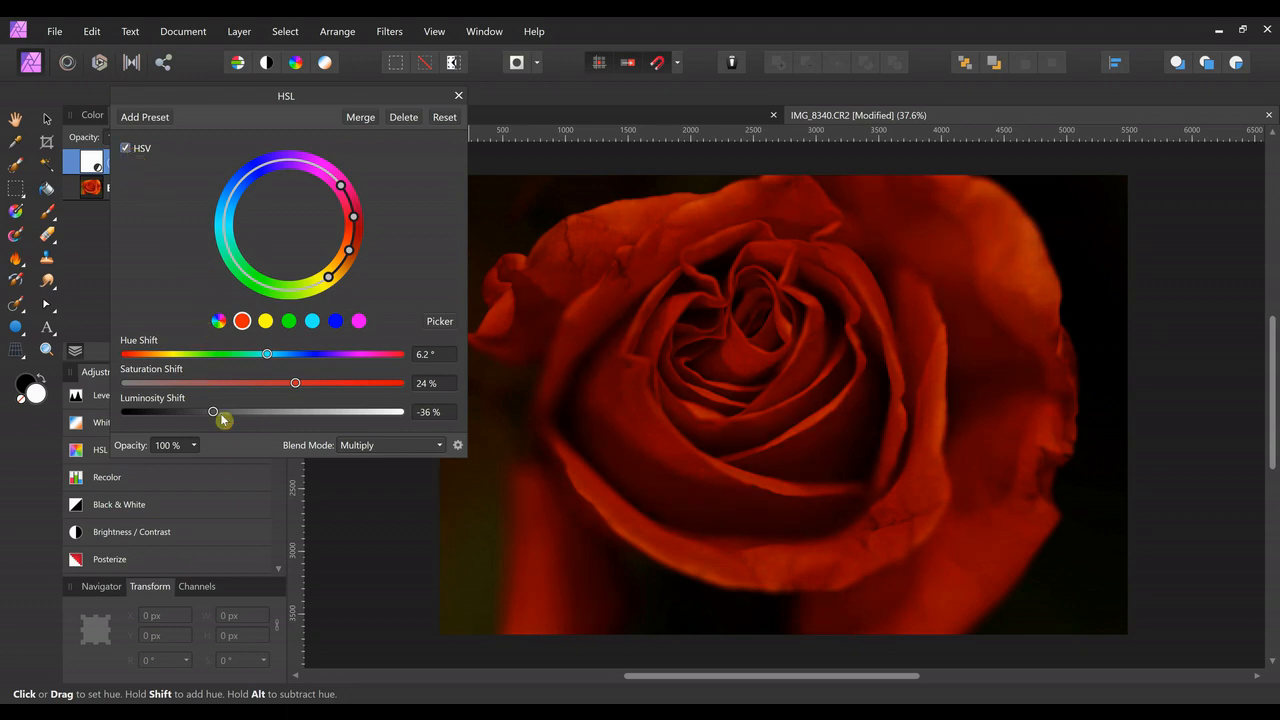
{"action": "left_click_drag", "start_coordinate": [213, 416], "coordinate": [196, 419]}
{"action": "left_click_drag", "start_coordinate": [297, 387], "coordinate": [336, 390]}
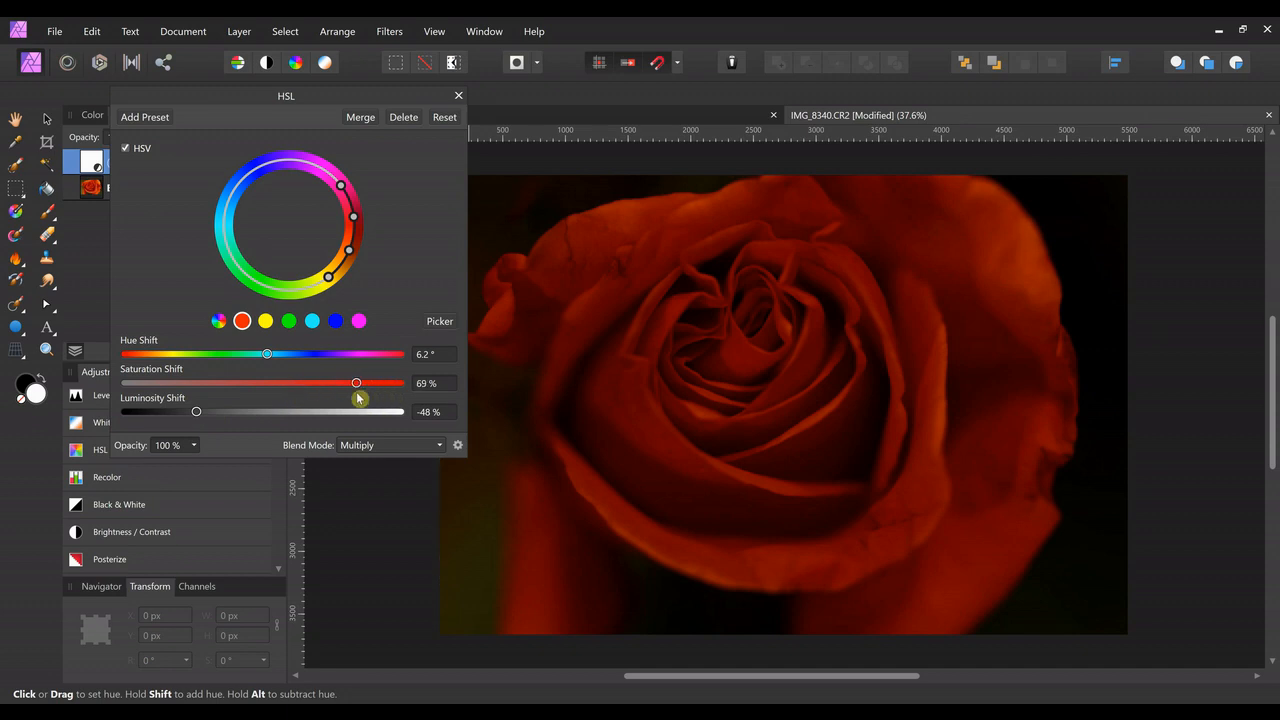
{"action": "left_click", "coordinate": [356, 391]}
{"action": "left_click_drag", "start_coordinate": [243, 420], "coordinate": [319, 437]}
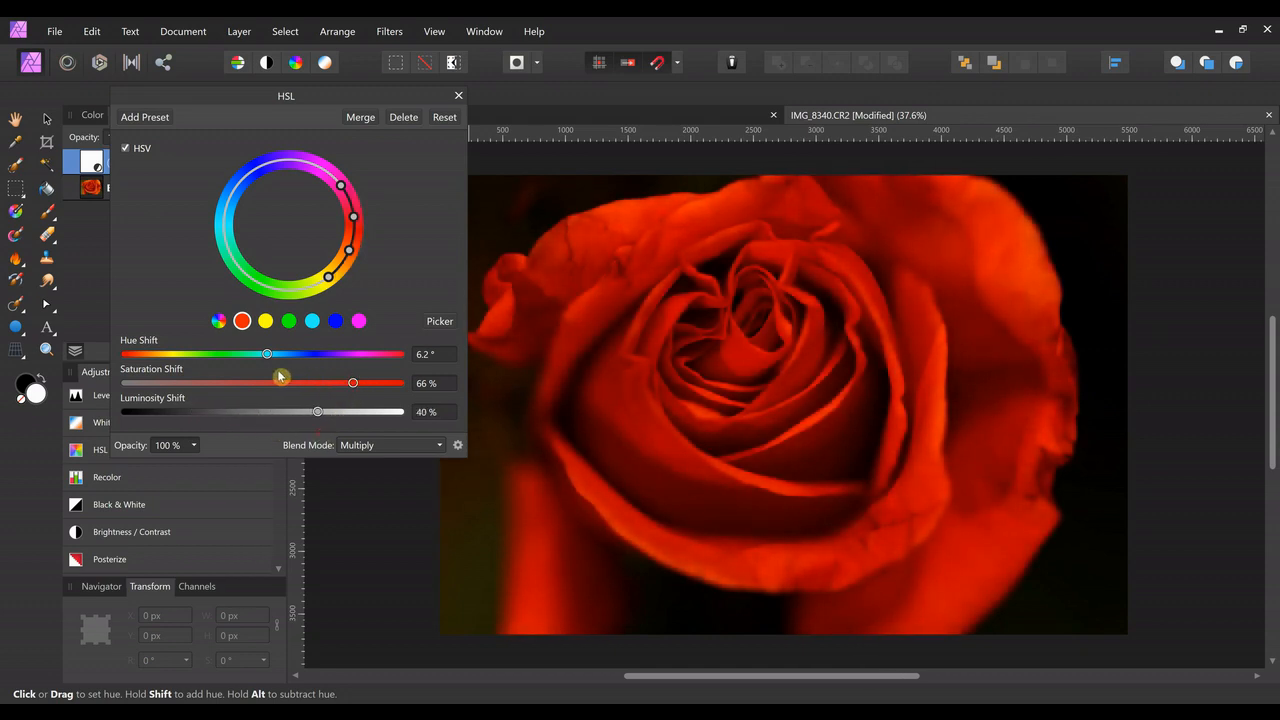
{"action": "left_click_drag", "start_coordinate": [350, 386], "coordinate": [215, 398]}
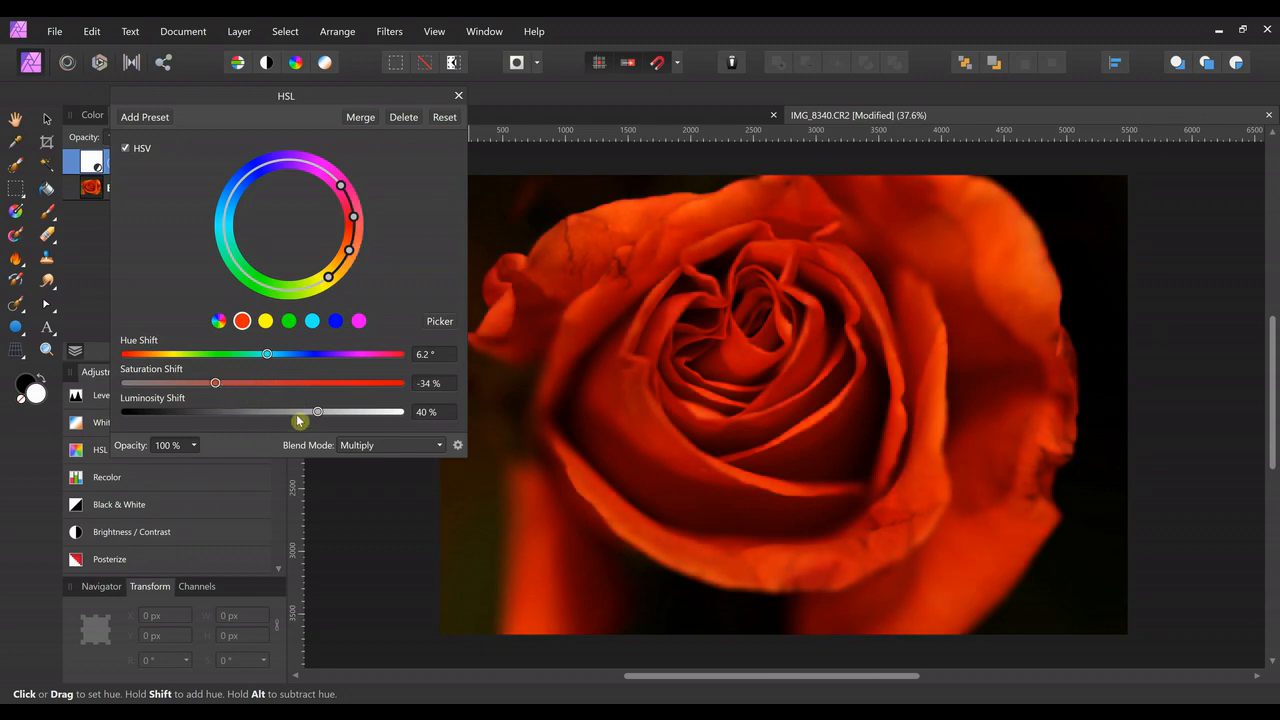
Return the adjustment to HSL mode, and set the red range's saturation shift to -6% and luminosity shift to 15%
{"action": "left_click", "coordinate": [126, 150]}
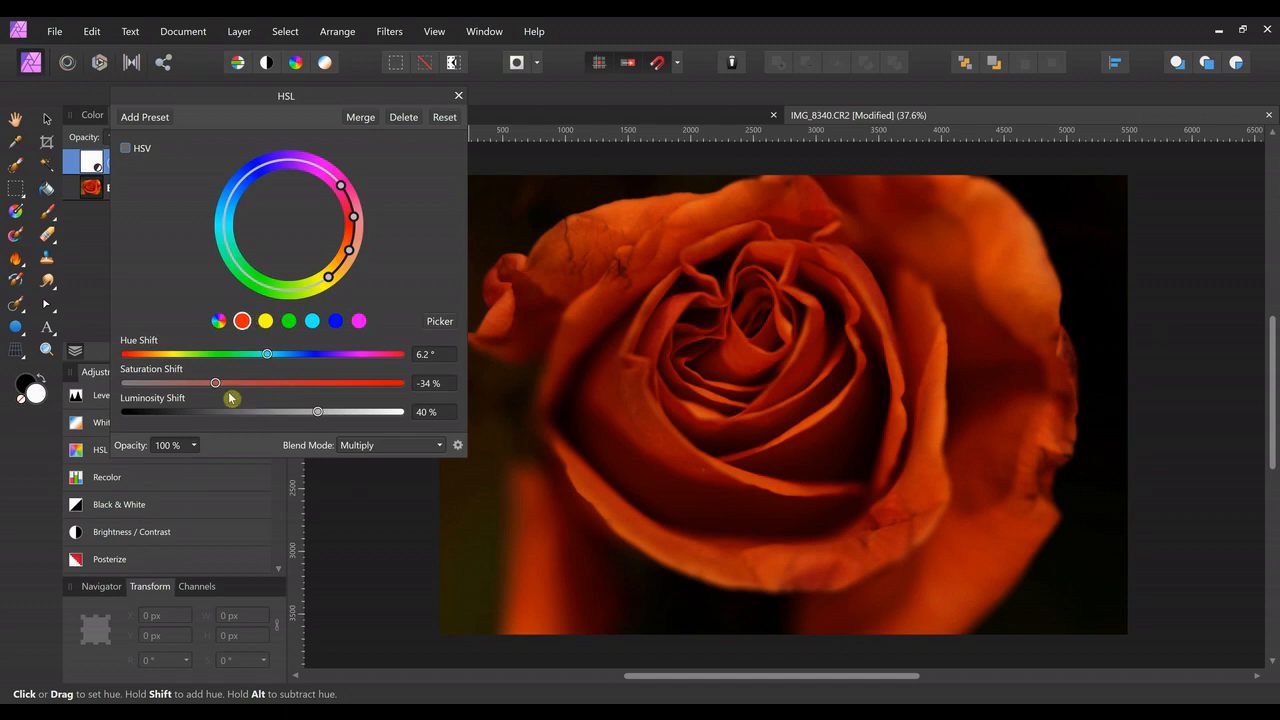
{"action": "left_click_drag", "start_coordinate": [218, 388], "coordinate": [224, 390]}
{"action": "left_click_drag", "start_coordinate": [318, 413], "coordinate": [282, 410]}
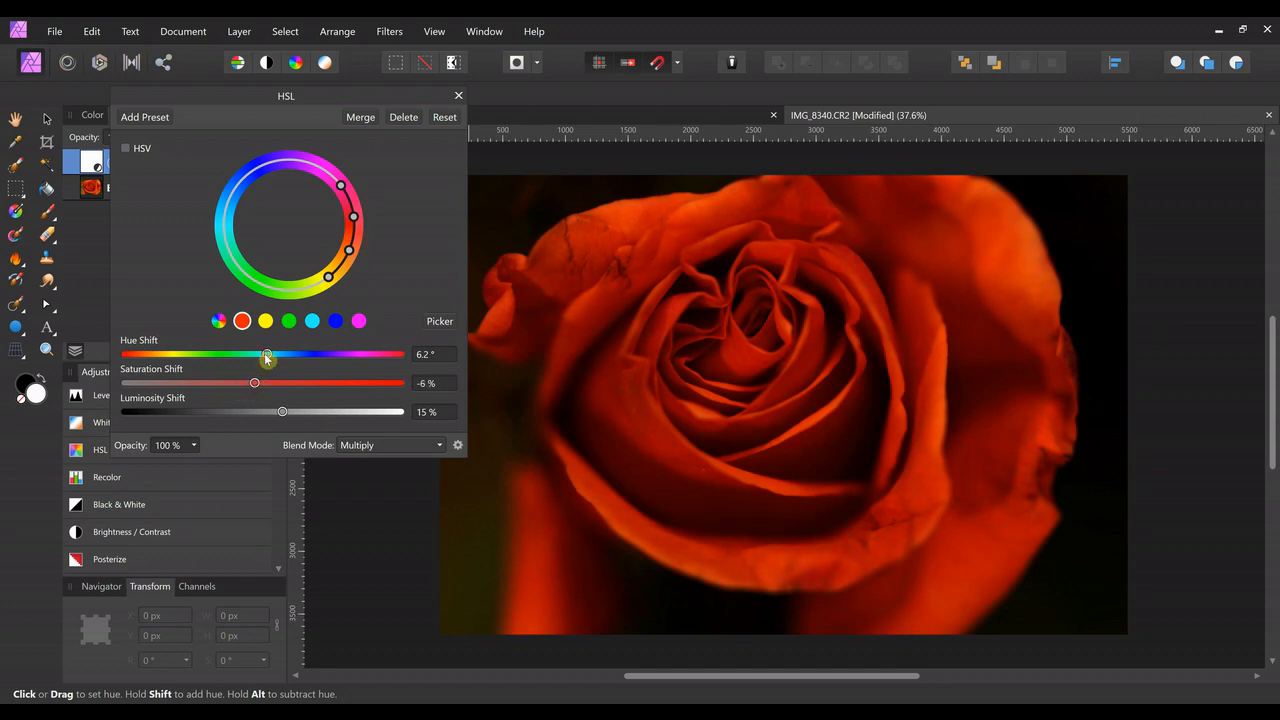
Set the red range's hue shift to 86.4°, saturation shift to -14% and luminosity shift to 52%
{"action": "left_click_drag", "start_coordinate": [267, 355], "coordinate": [328, 437]}
{"action": "mouse_move", "coordinate": [258, 388]}
{"action": "left_mouse_down"}
{"action": "mouse_move", "coordinate": [290, 407]}
{"action": "mouse_move", "coordinate": [245, 385]}
{"action": "left_mouse_up"}
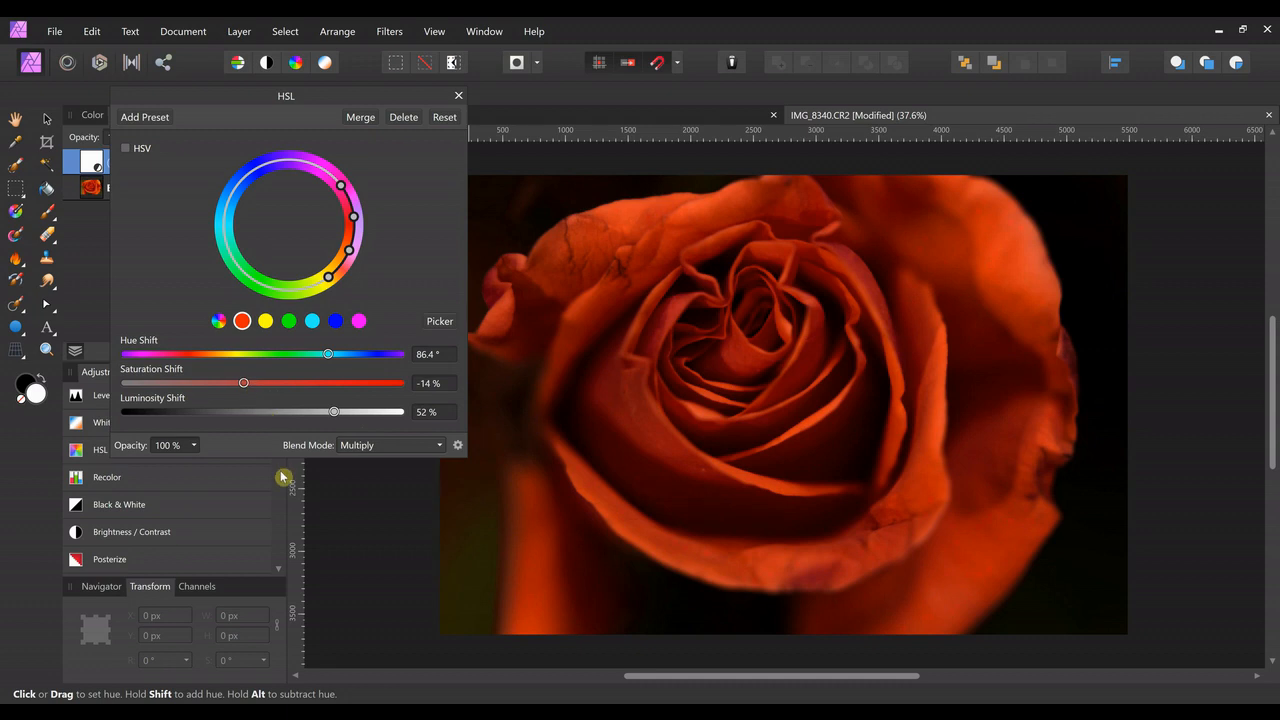
In the adjustment's blend options, lower the source layer range curve to 59.3% output at 100% input and 96% output at 0% input
{"action": "left_click", "coordinate": [458, 448]}
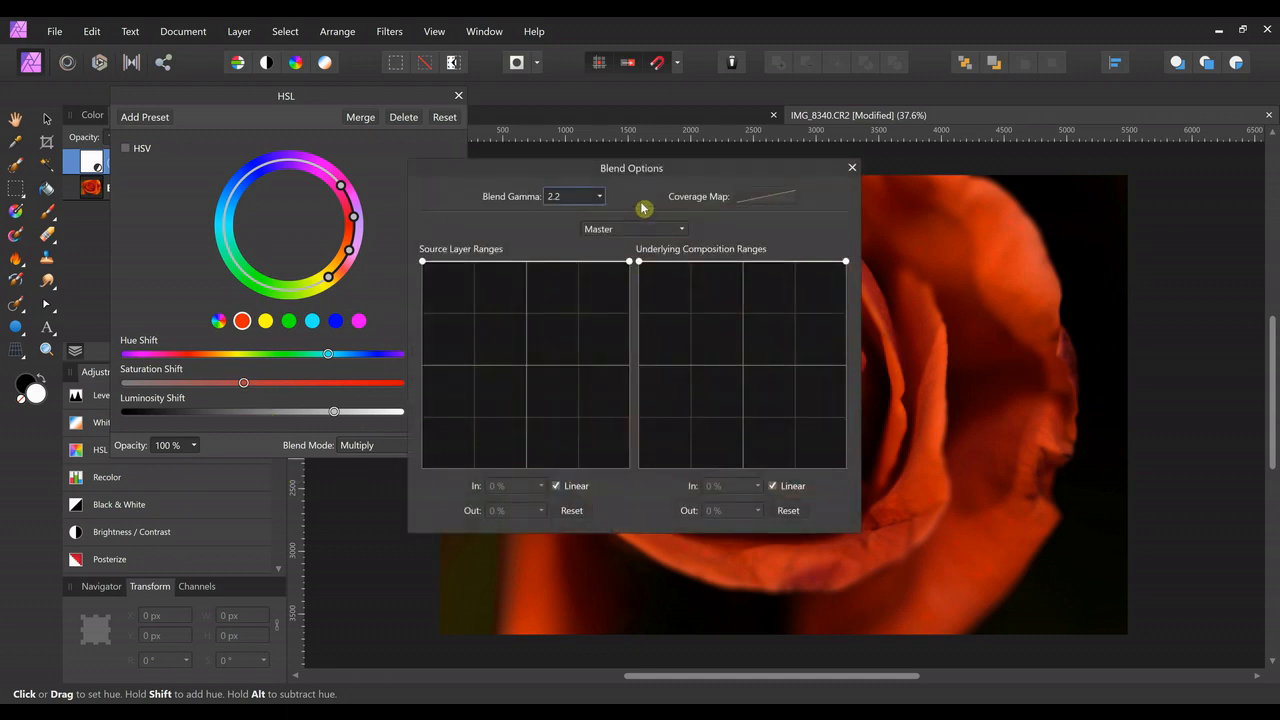
{"action": "left_click_drag", "start_coordinate": [616, 166], "coordinate": [258, 30]}
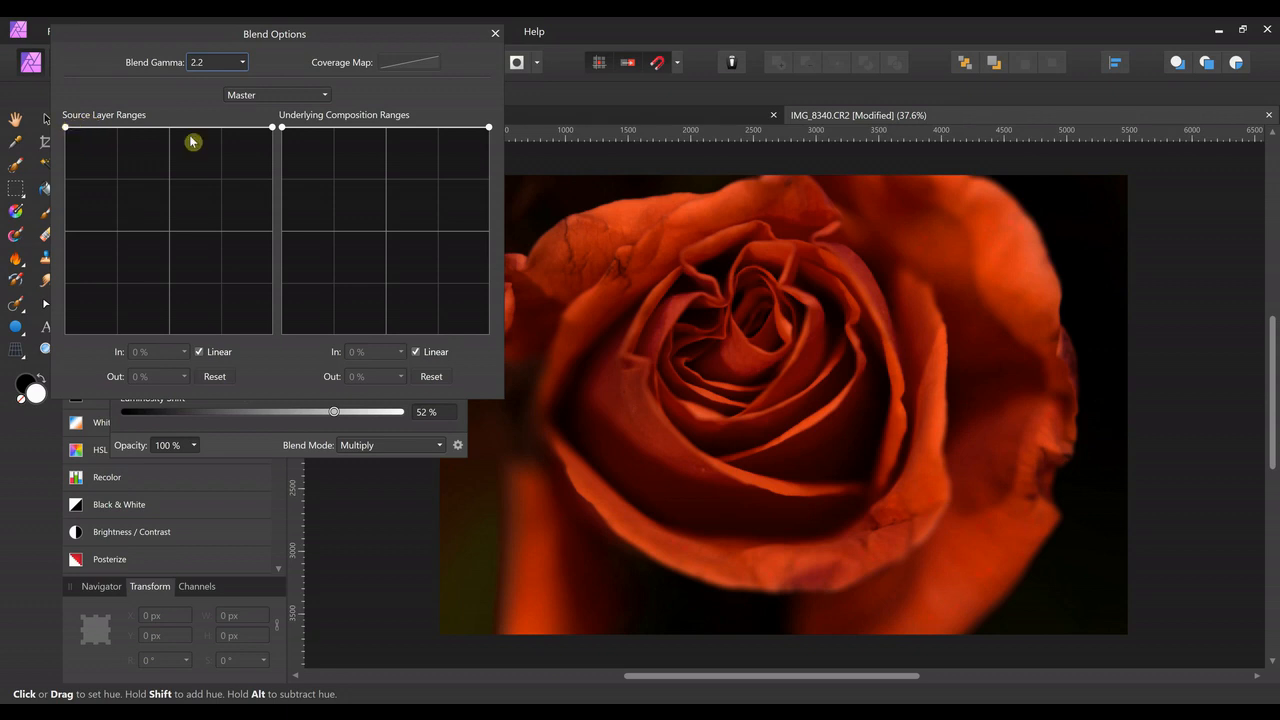
{"action": "left_click_drag", "start_coordinate": [272, 127], "coordinate": [286, 214]}
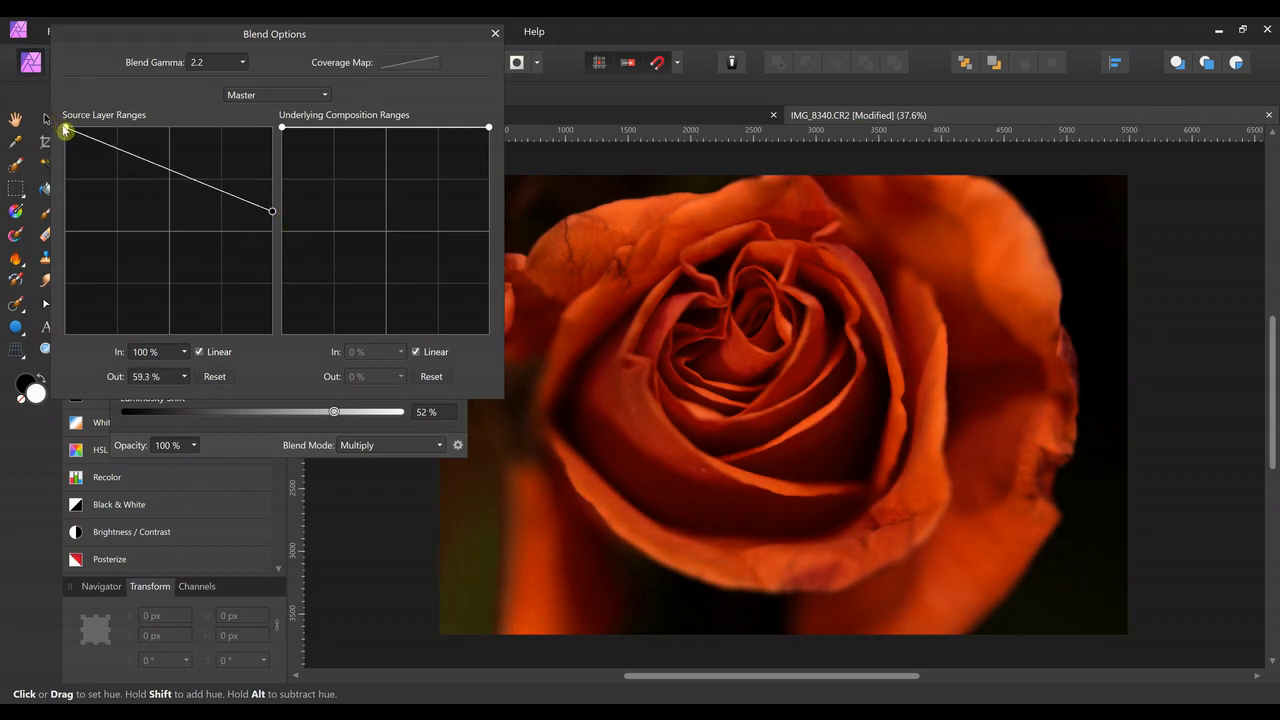
{"action": "mouse_move", "coordinate": [64, 130]}
{"action": "left_mouse_down"}
{"action": "mouse_move", "coordinate": [61, 188]}
{"action": "mouse_move", "coordinate": [63, 137]}
{"action": "left_mouse_up"}
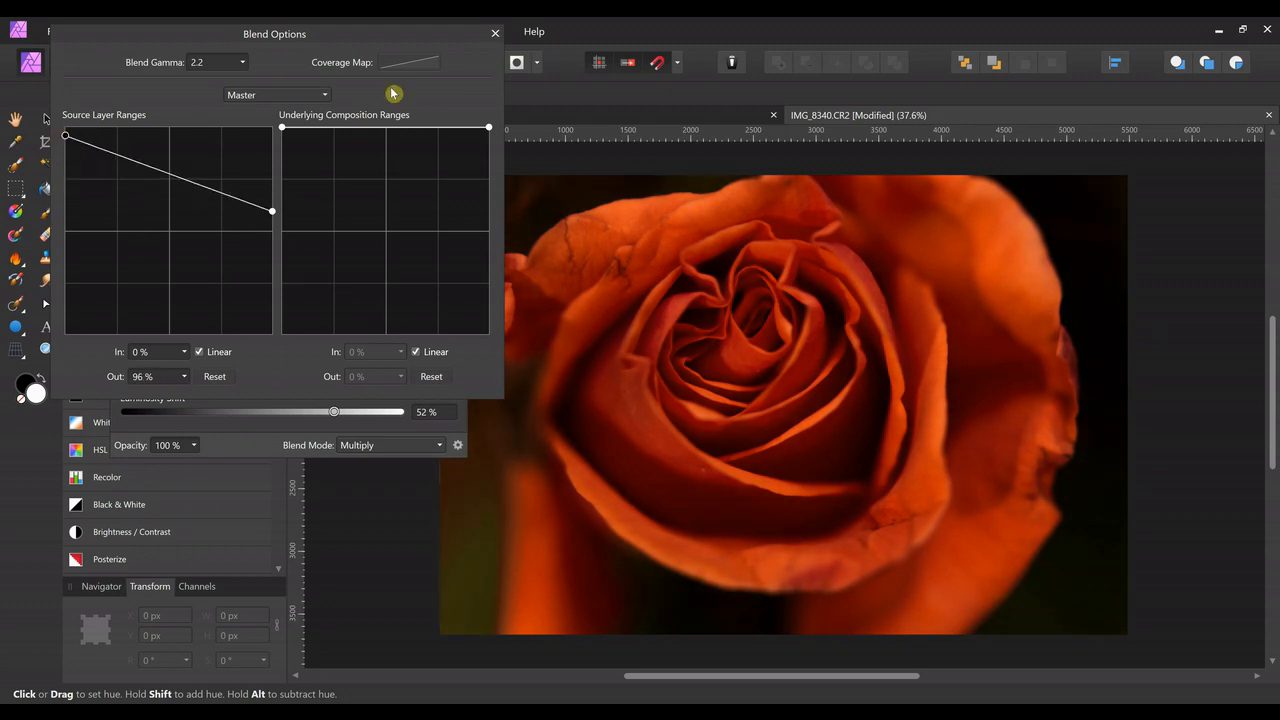
{"action": "left_click", "coordinate": [494, 33]}
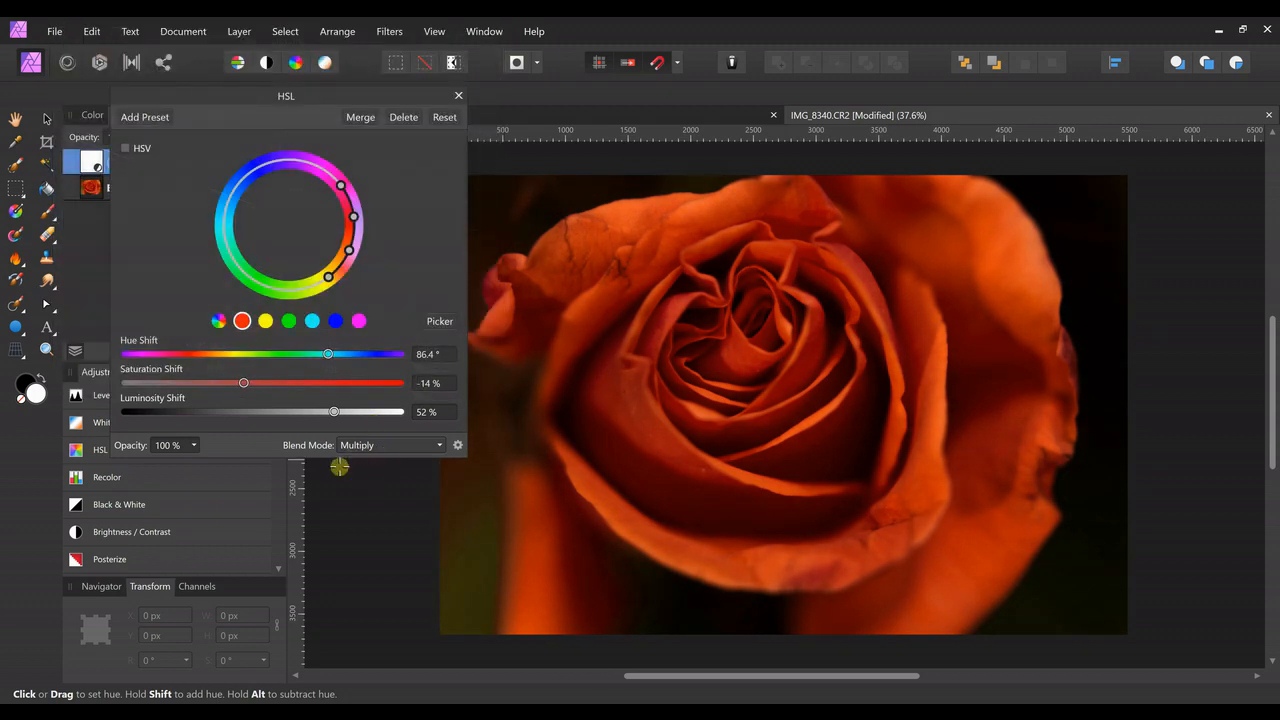